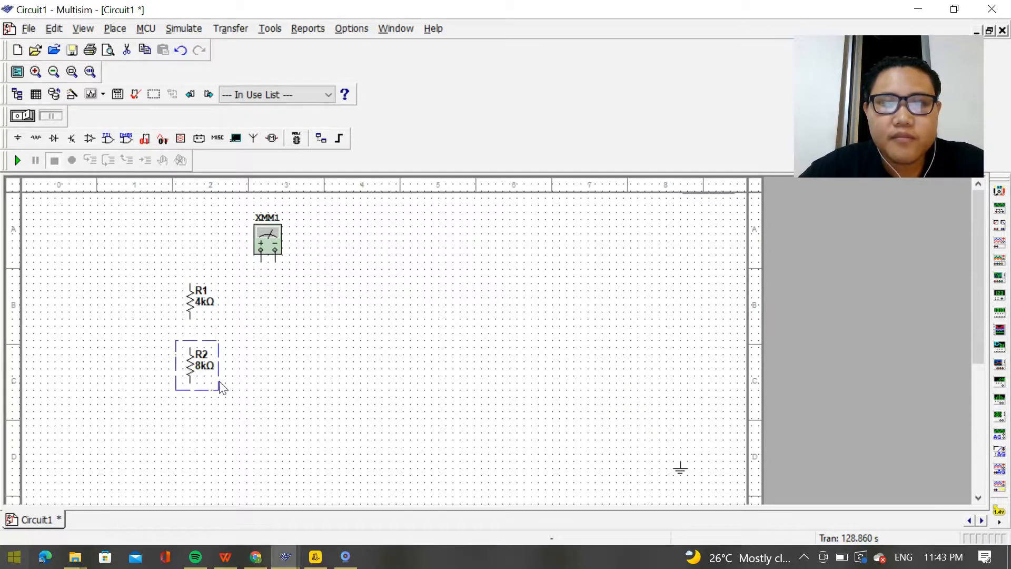
- Move the ground symbol beneath the two resistors and shift the multimeter slightly higher
drag(679, 471, 254, 457)
click(265, 253)
drag(265, 253, 265, 240)
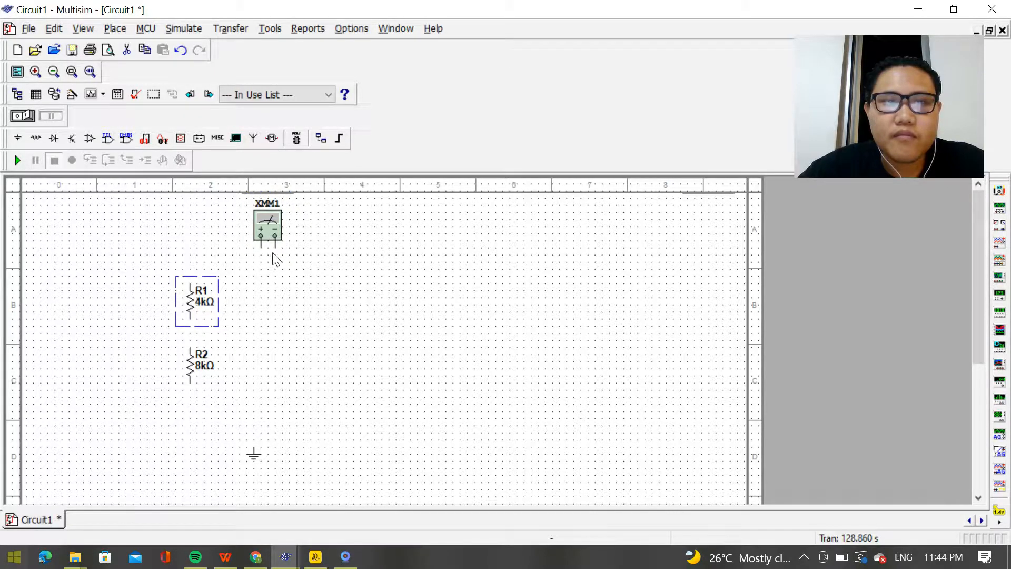
- Wire the multimeter across R1 and R2 in series, and connect the ground symbol to the lower wire
click(261, 246)
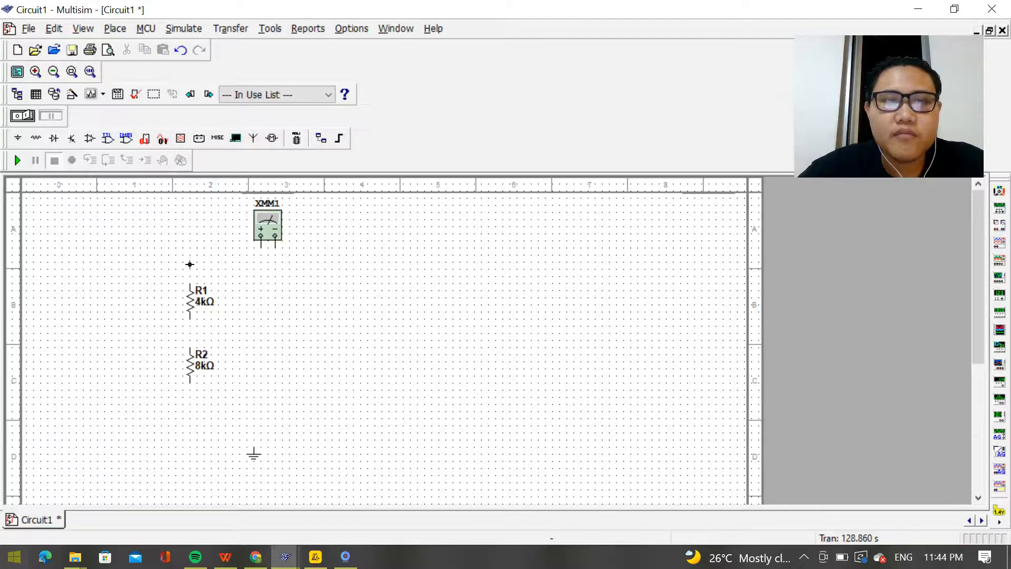
click(190, 283)
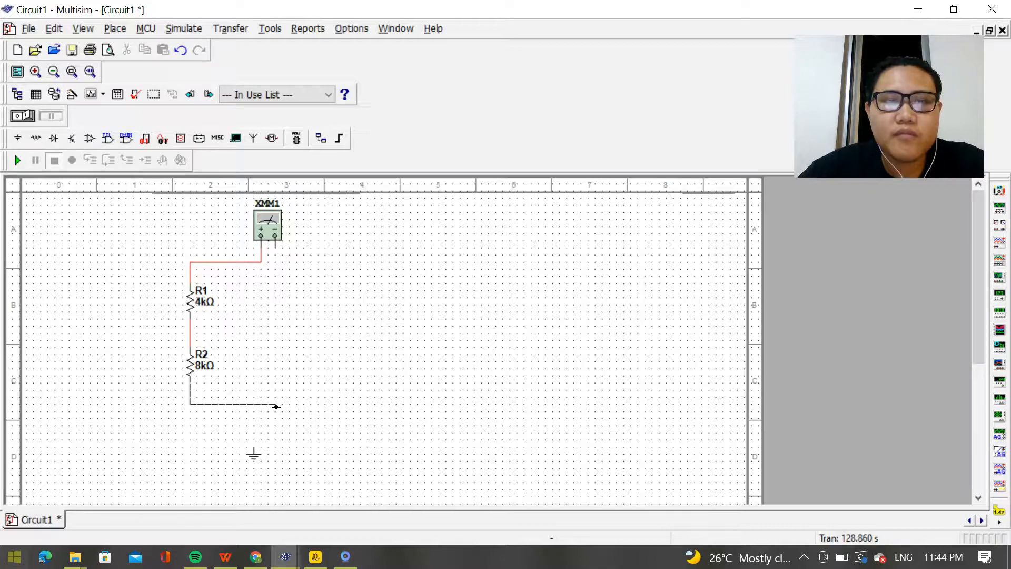
click(275, 407)
click(276, 250)
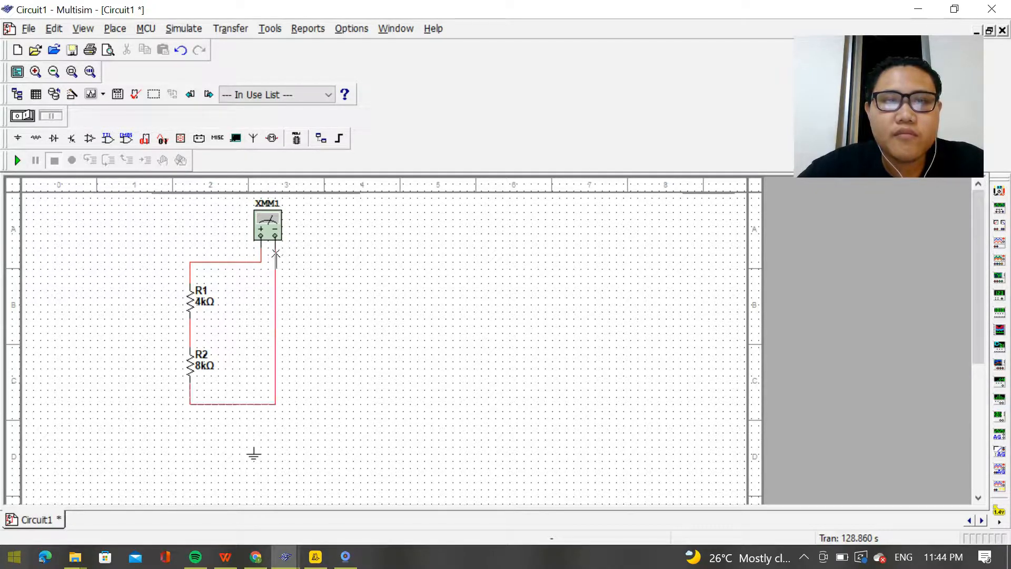
click(253, 406)
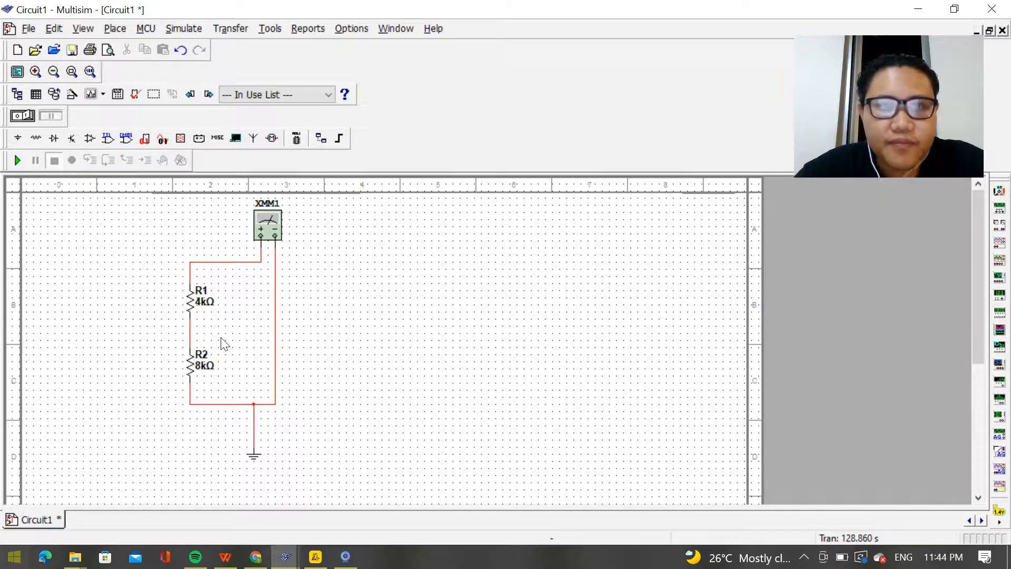
- Run the simulation and measure the total series resistance on multimeter XMM1 in ohm mode
click(19, 160)
double_click(273, 224)
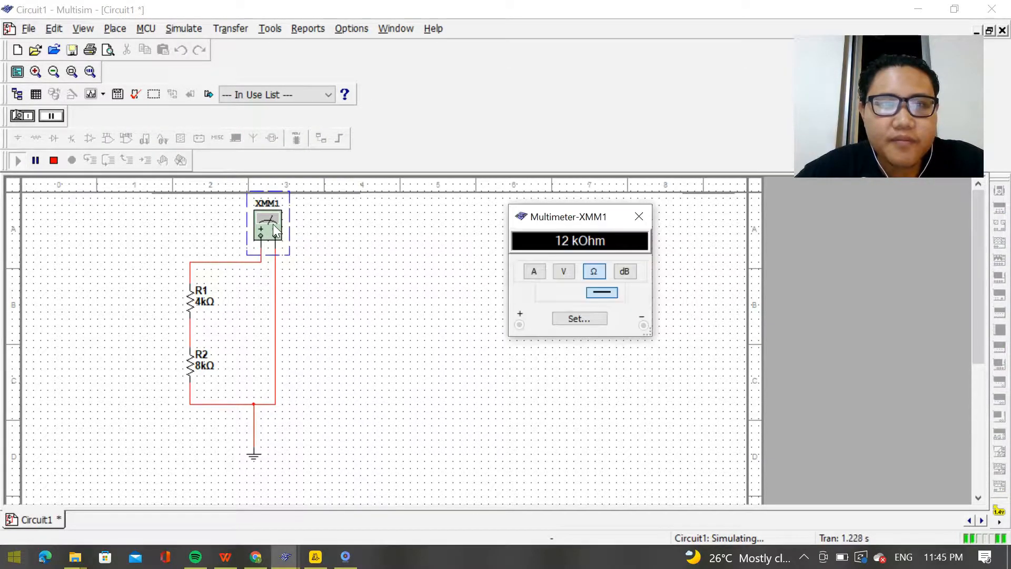
click(534, 271)
click(561, 272)
click(593, 272)
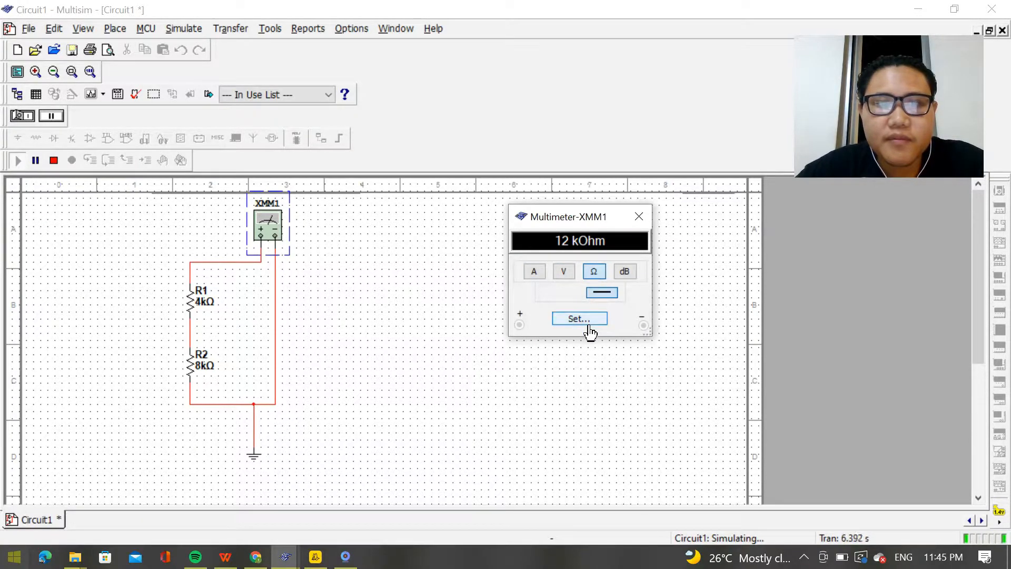
drag(583, 217, 458, 242)
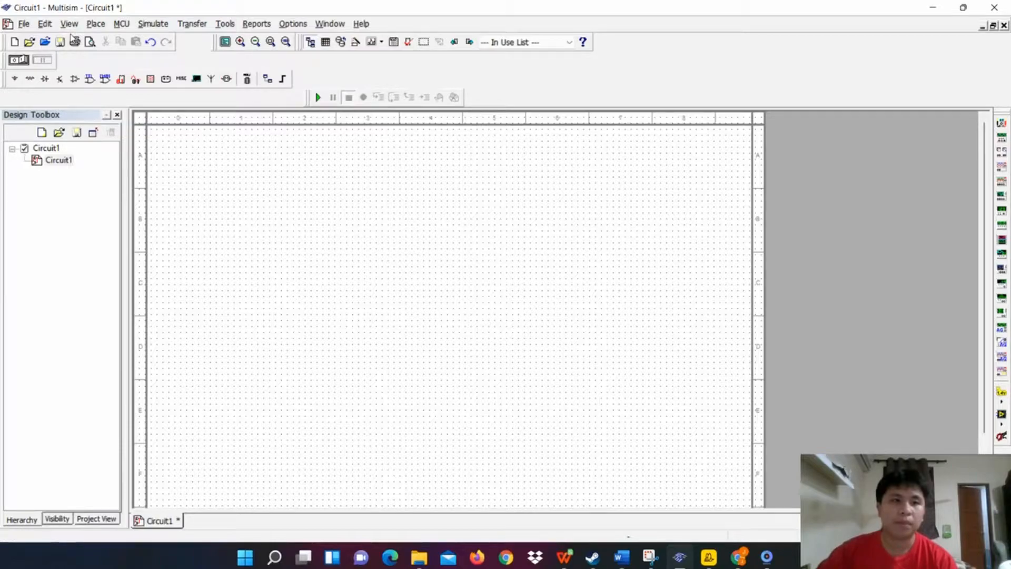
- In the empty schematic, place an AC_POWER source and a GROUND symbol below and to the right of it
click(95, 24)
click(97, 39)
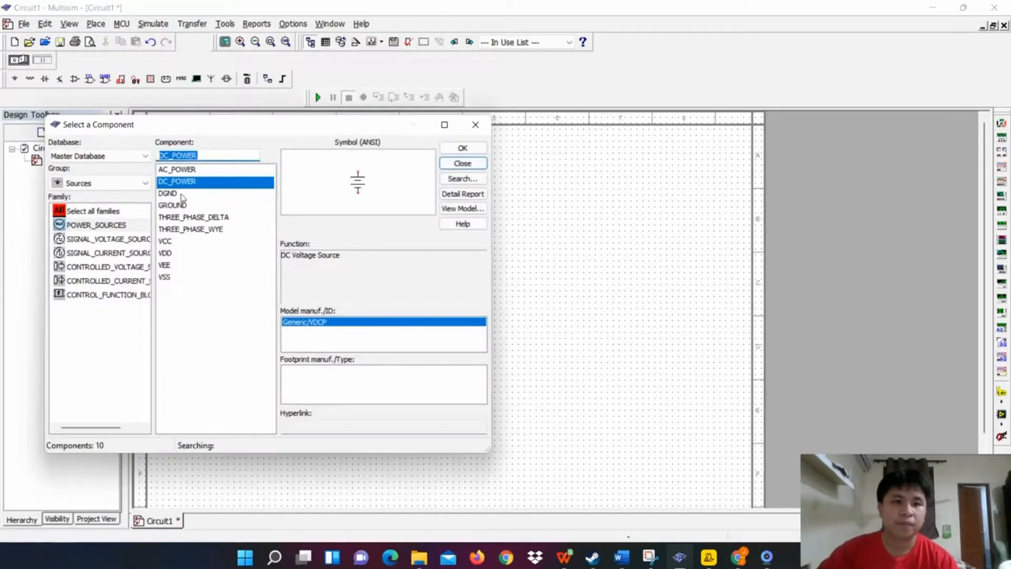
click(190, 170)
double_click(190, 170)
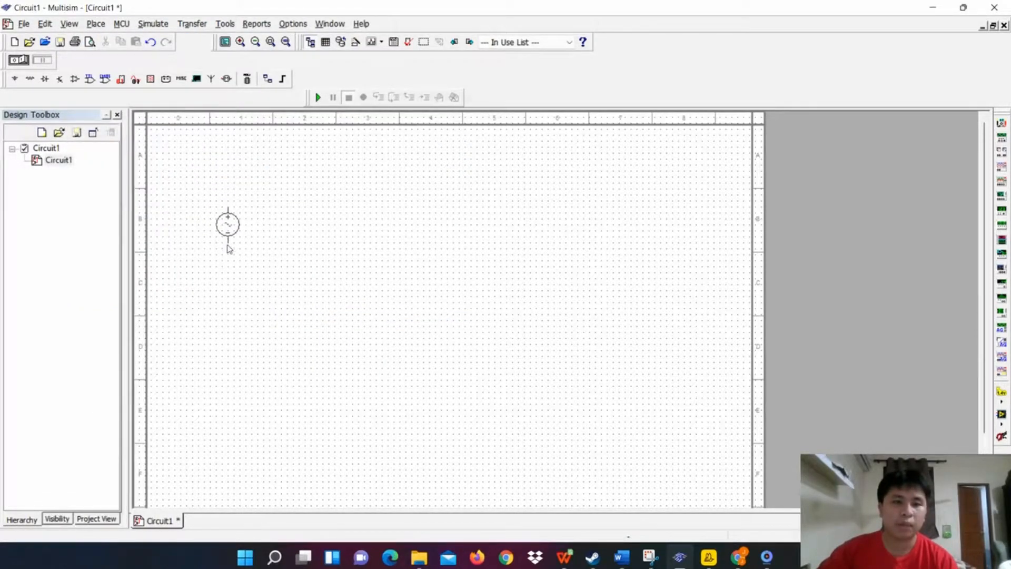
click(227, 246)
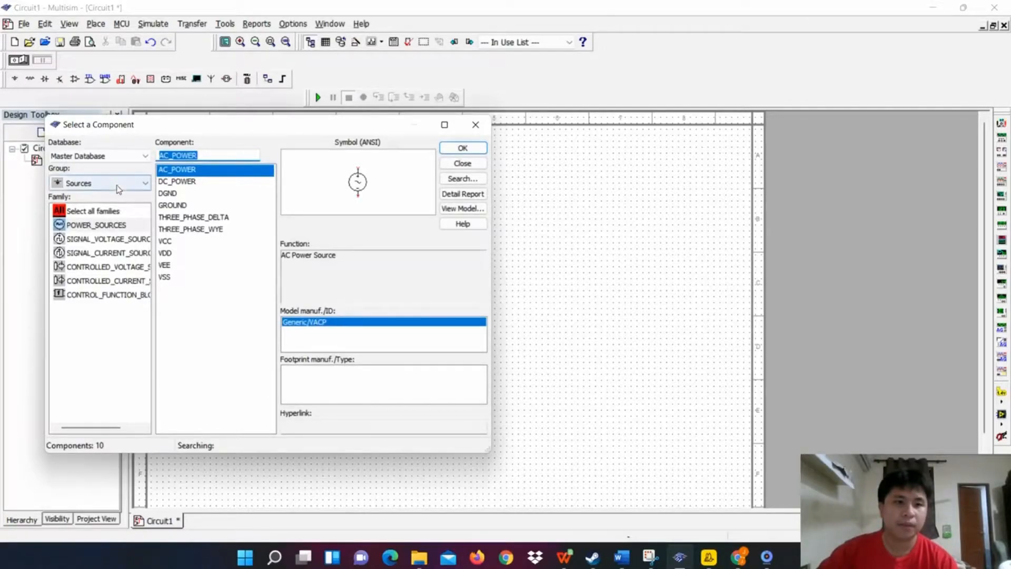
double_click(177, 207)
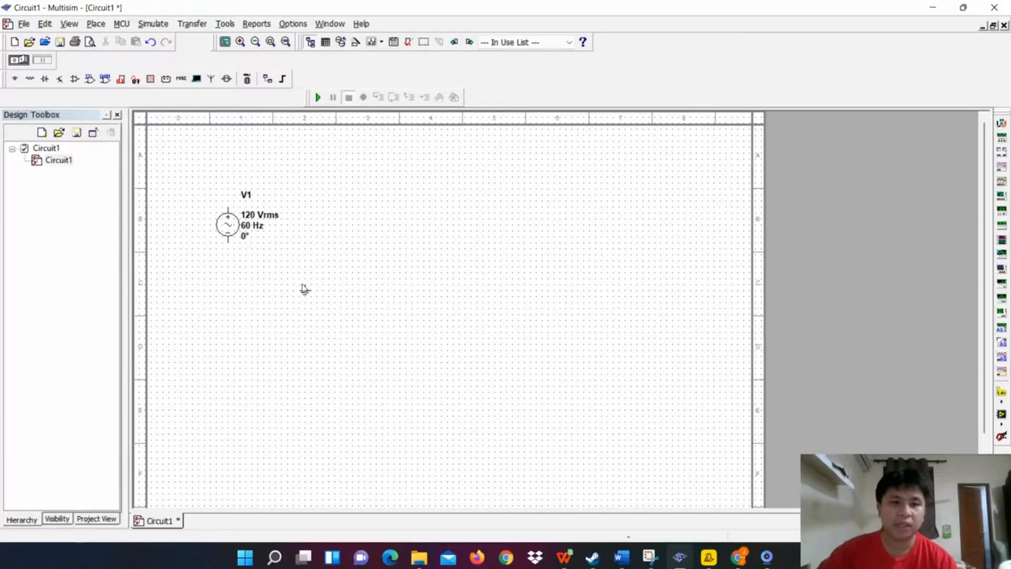
- Place two horizontal resistors, 0 Ω and 16 MΩ, from the Basic group's RESISTOR family to the right of the source
click(100, 183)
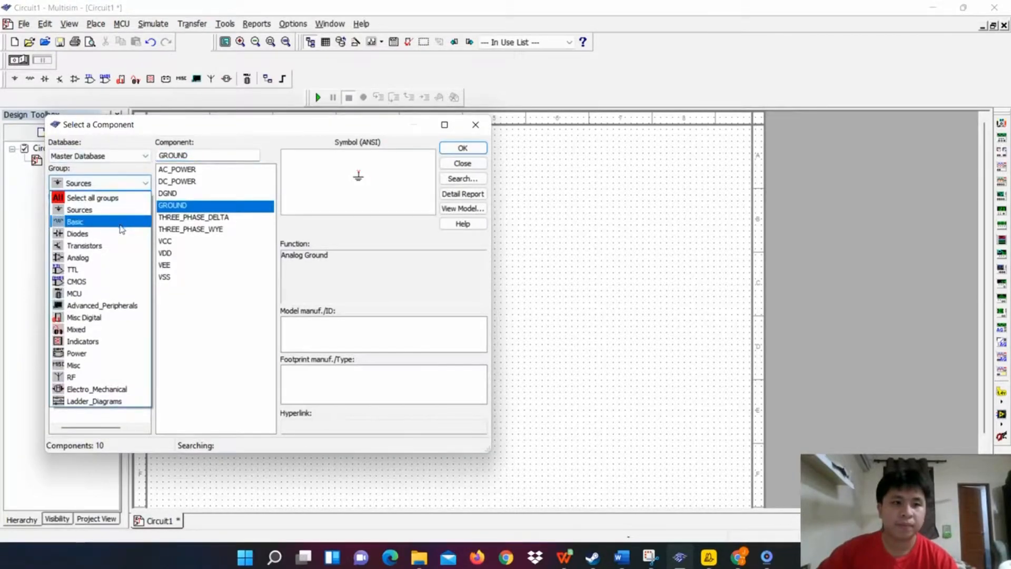
click(121, 223)
click(94, 365)
double_click(204, 342)
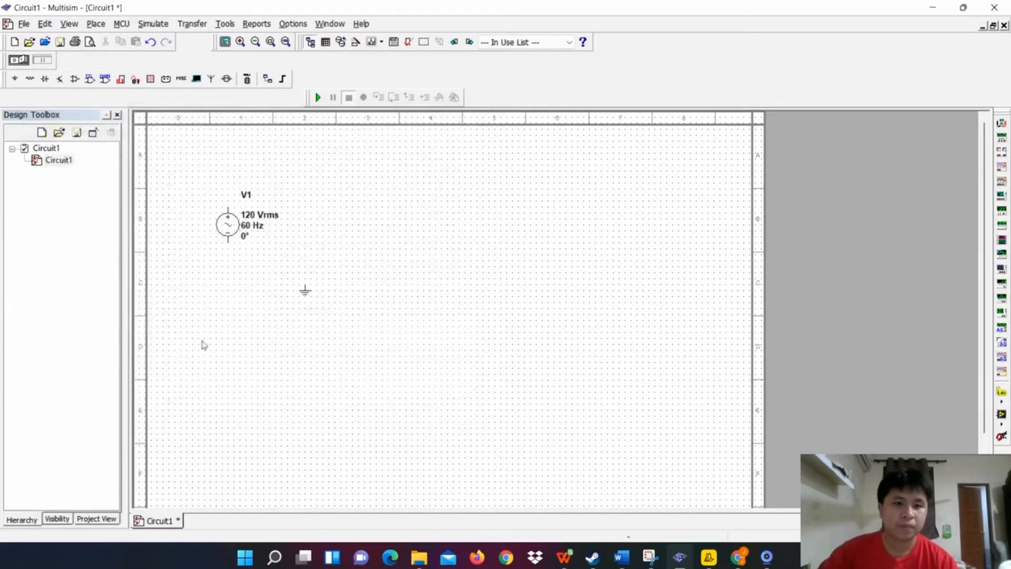
click(327, 239)
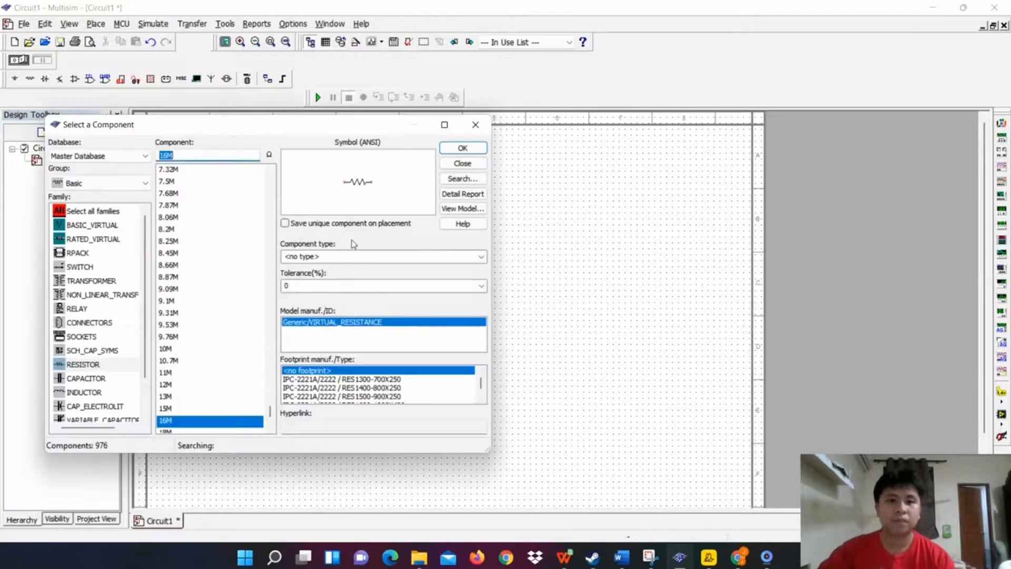
click(447, 153)
click(305, 290)
click(462, 163)
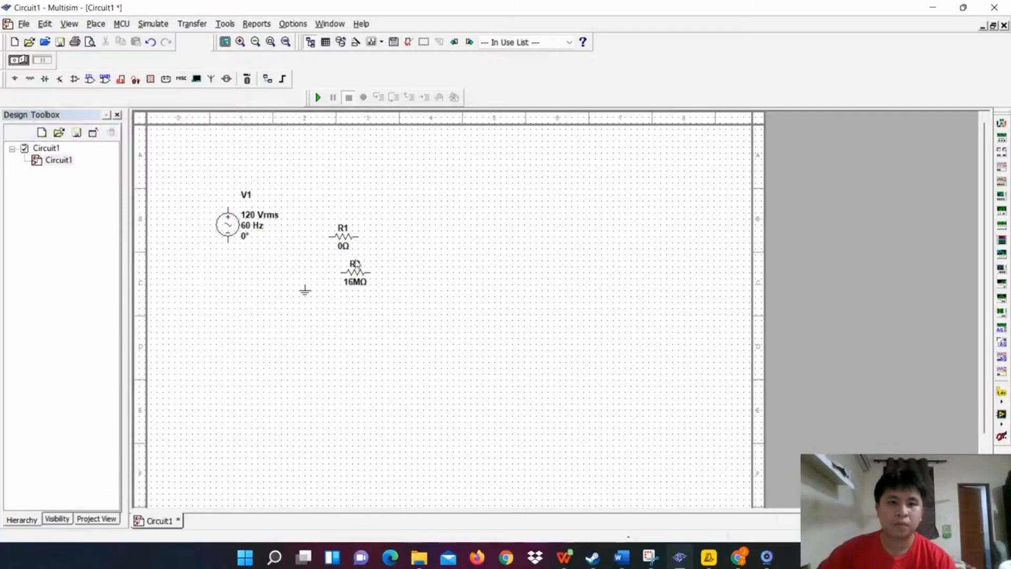
- Set the resistance of R1 to 4 kΩ and of R2 to 8 kΩ
double_click(343, 245)
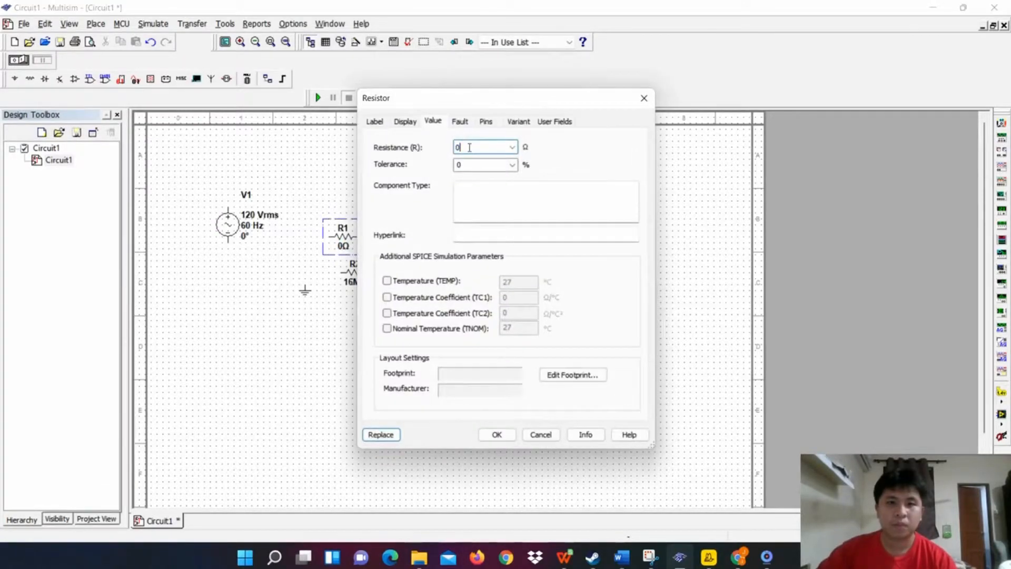
key(BackSpace)
text(4k)
click(498, 435)
double_click(352, 284)
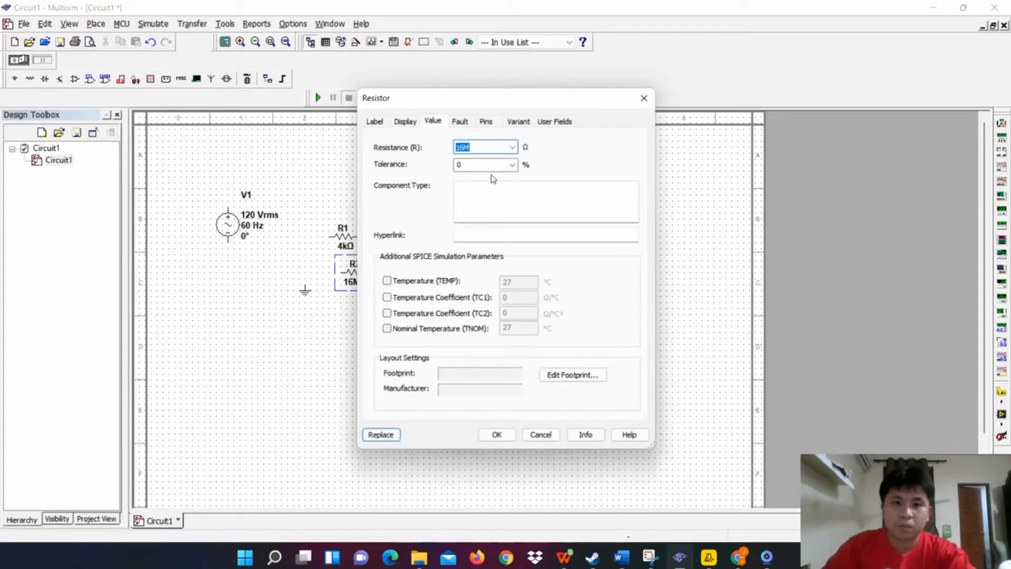
text(8k)
key(Return)
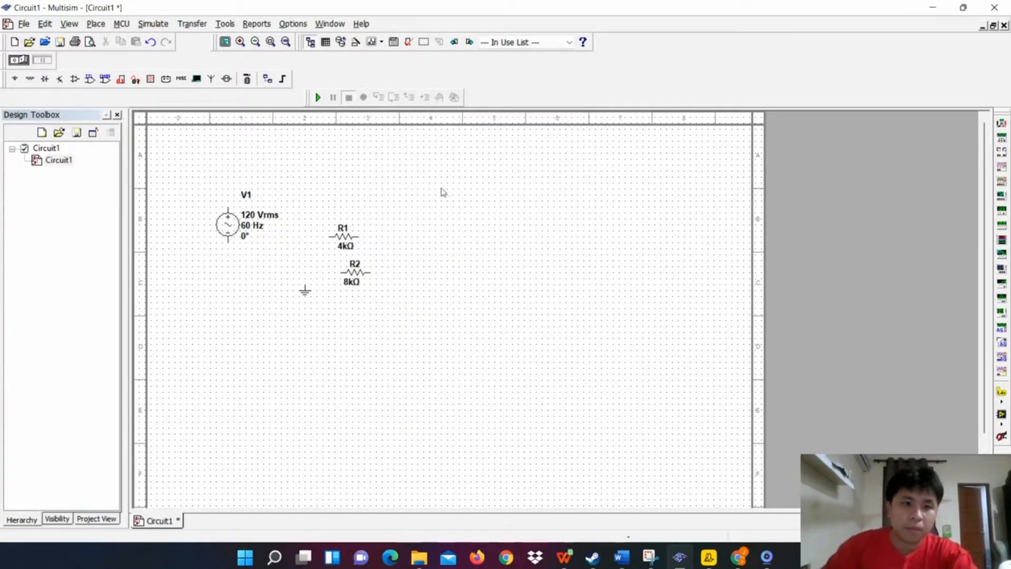
- Set AC source V1 to 10 V RMS and 30 Hz
double_click(252, 224)
click(533, 189)
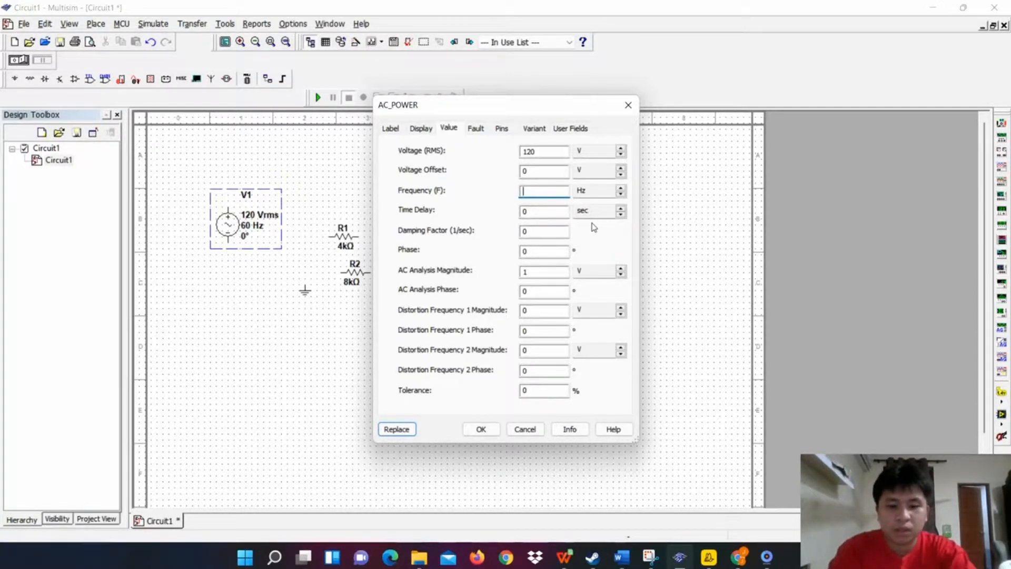
click(563, 148)
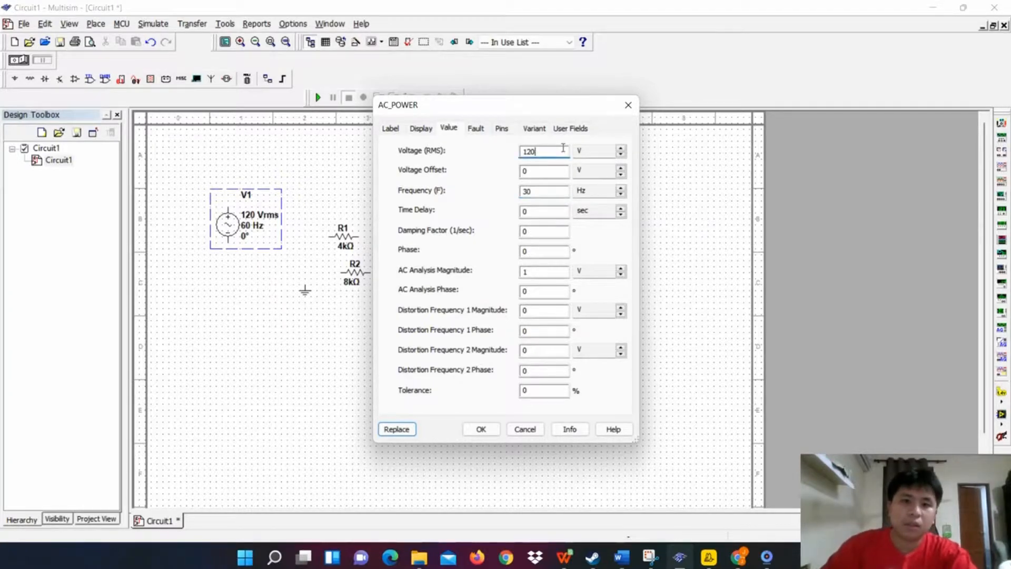
key(BackSpace)
key(BackSpace)
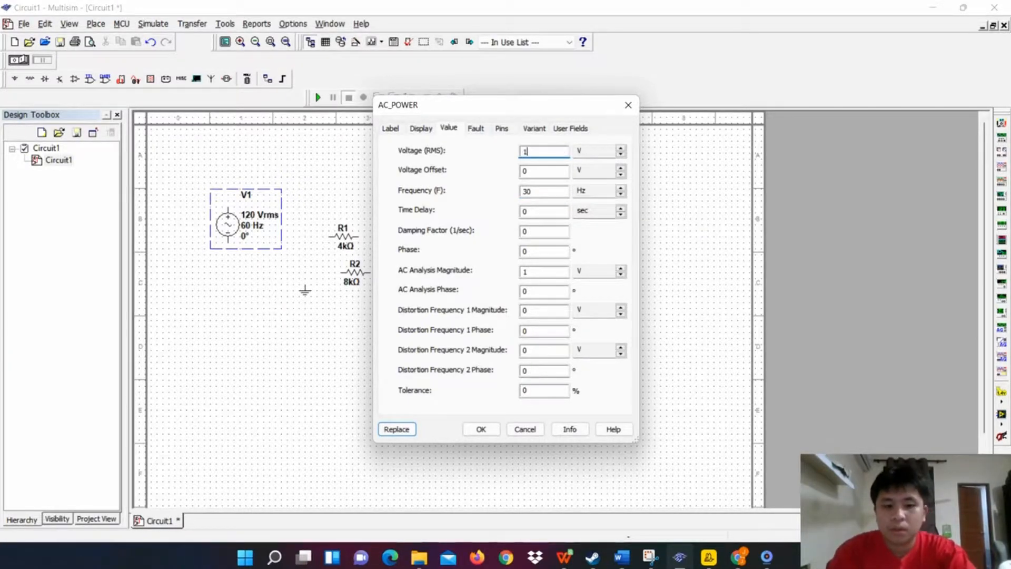
key(Return)
- Rotate resistors R1 and R2 by 90 degrees so both stand vertically
click(353, 235)
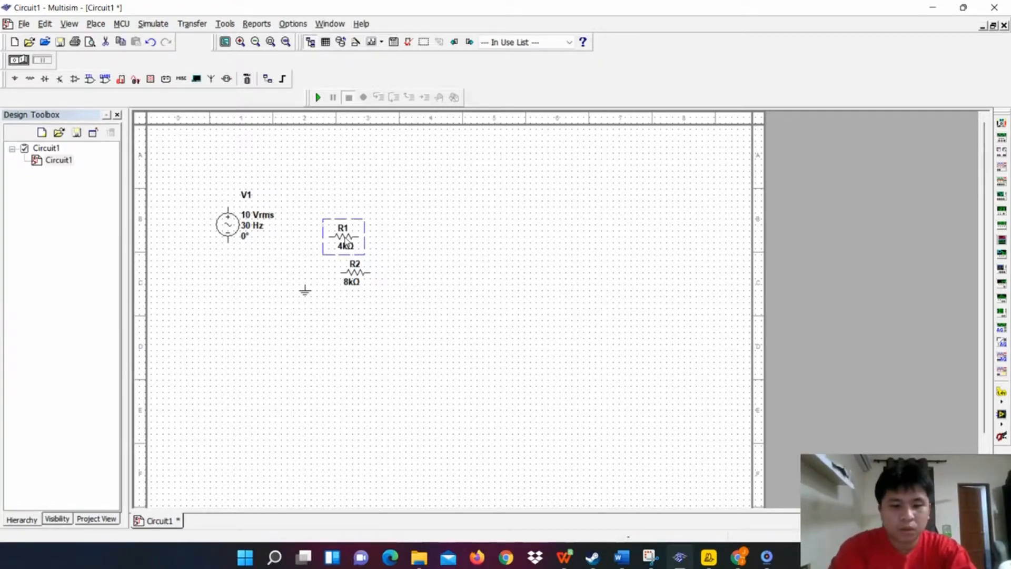
key(ctrl+r)
click(359, 279)
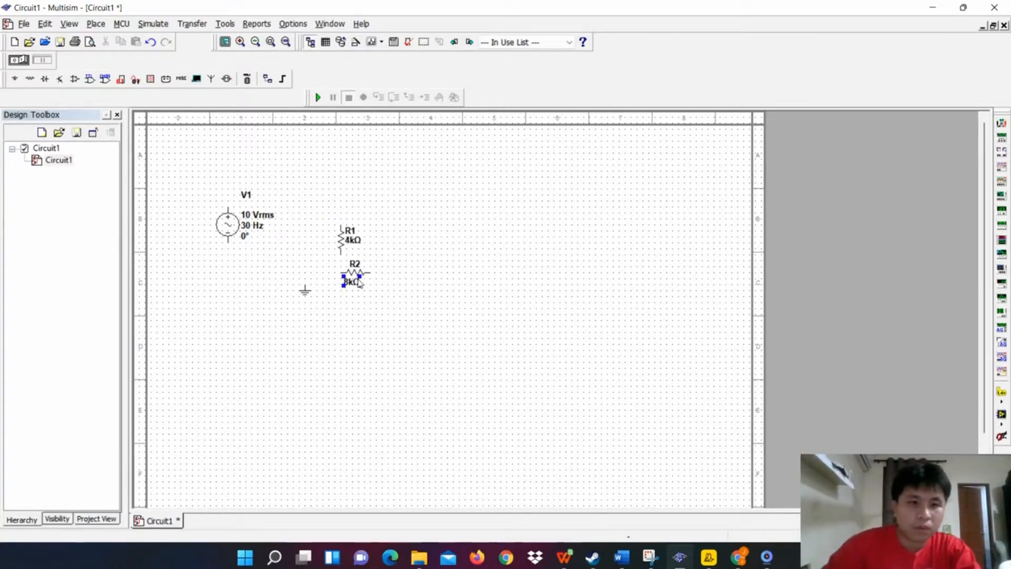
key(ctrl+r)
- Move R1 up above R2, the ground symbol below the components, and source V1 lower beside the resistors
drag(341, 238, 357, 225)
click(290, 217)
drag(305, 293, 299, 358)
drag(230, 221, 224, 275)
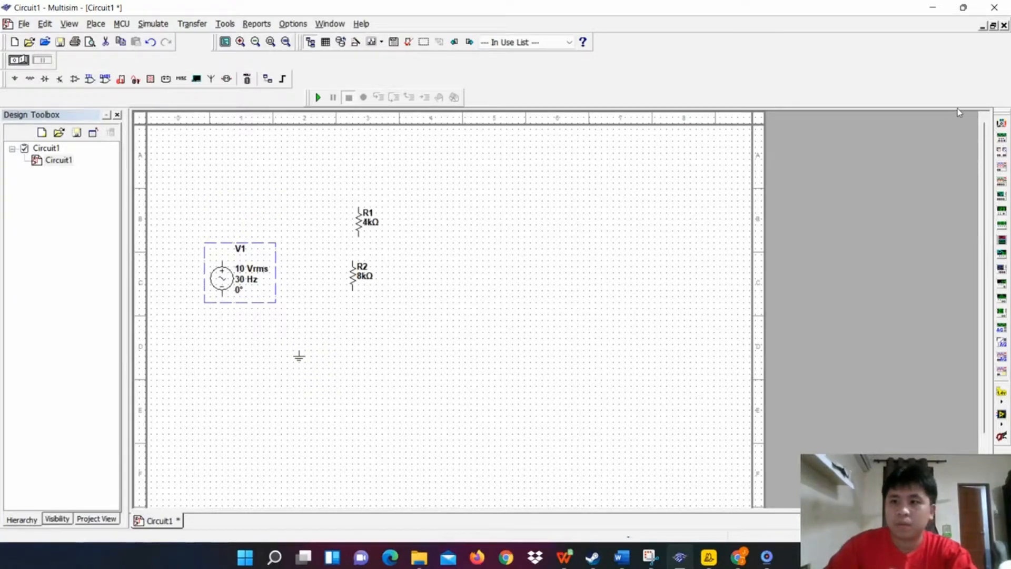
- Place a multimeter above the circuit and wire its positive terminal to the positive terminal of V1
click(1001, 126)
click(315, 172)
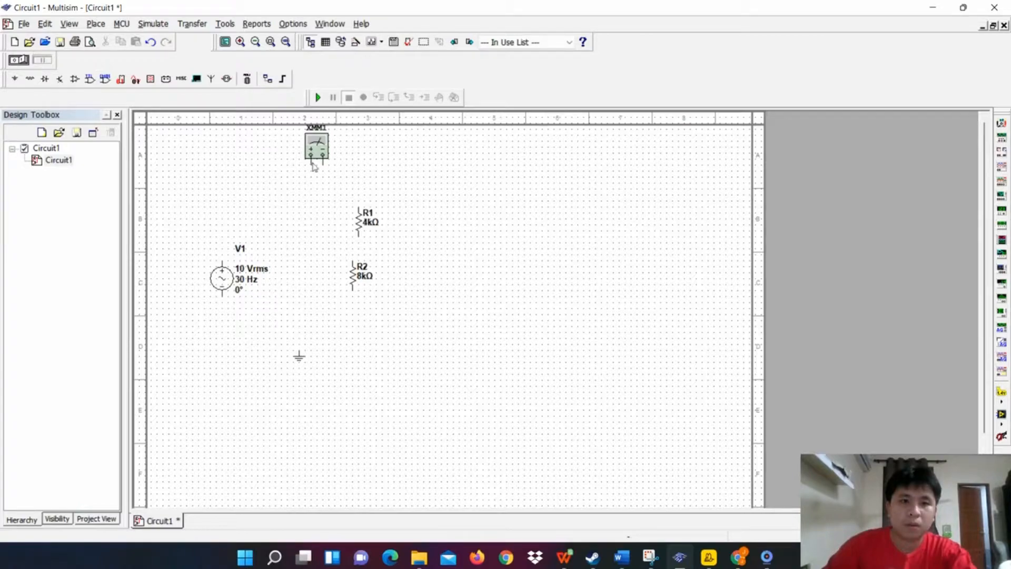
drag(315, 156, 309, 173)
click(305, 173)
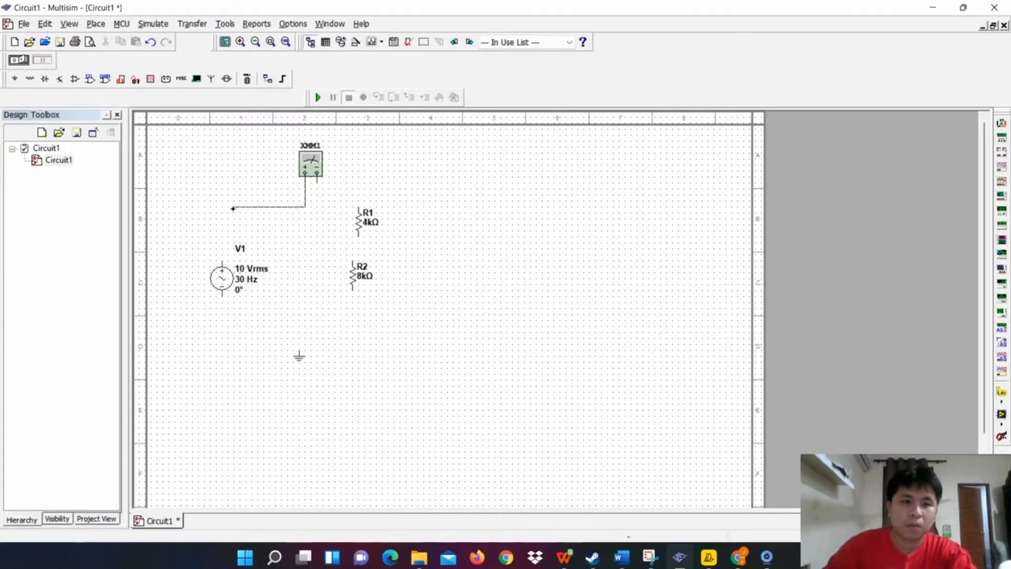
click(217, 259)
click(222, 263)
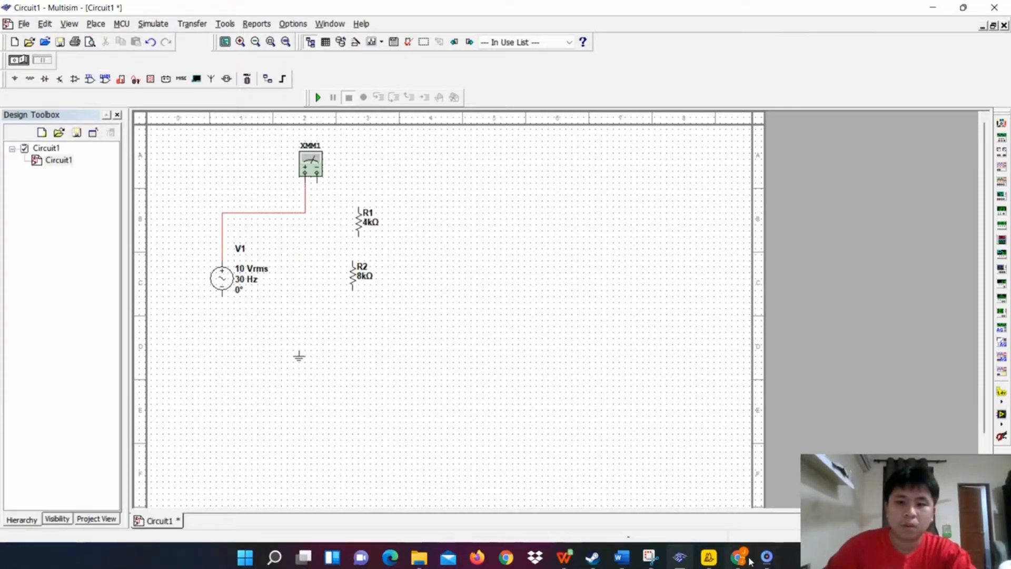
click(766, 557)
click(418, 398)
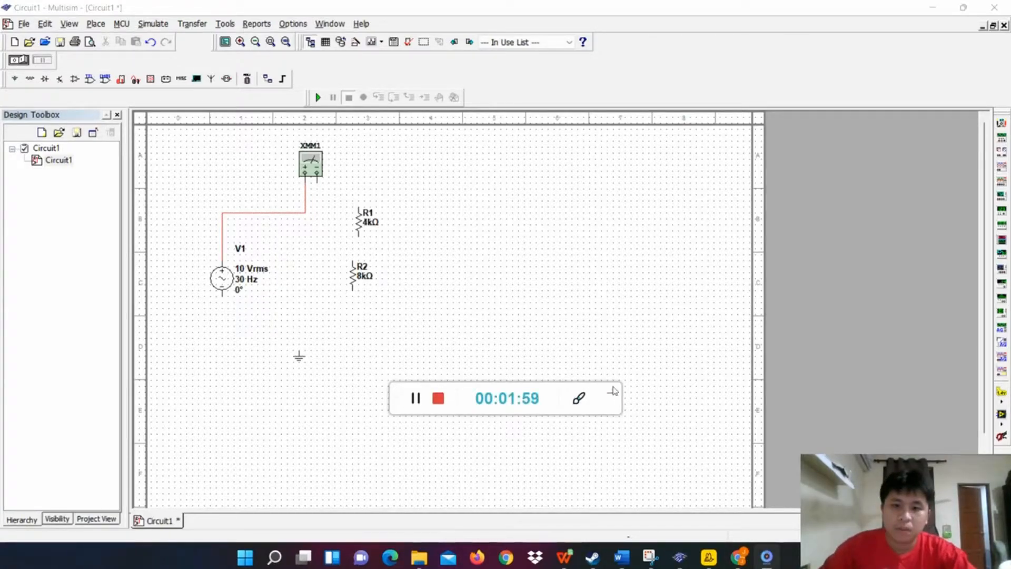
click(613, 389)
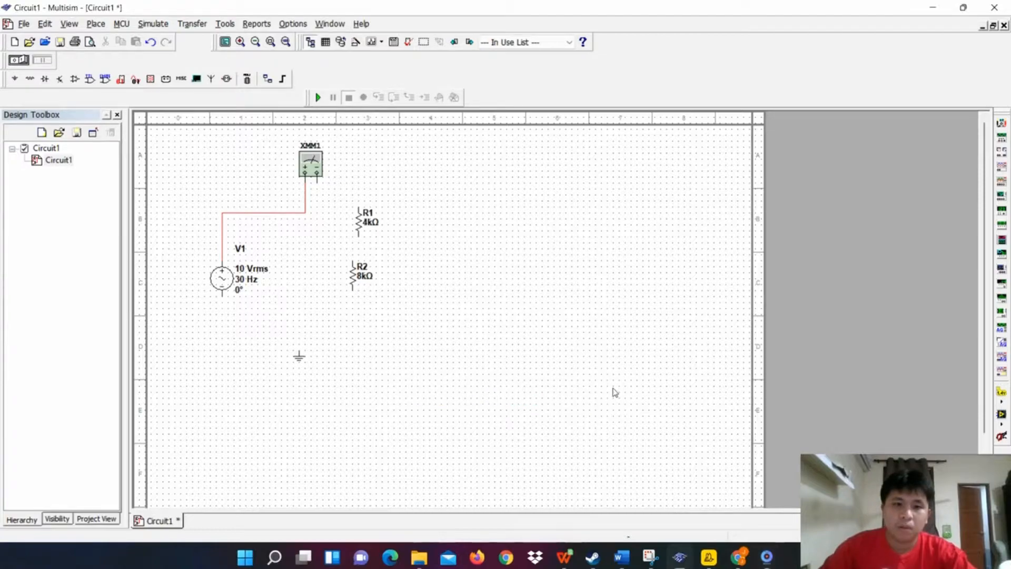
- Stack R1 above R2 farther right and complete the series loop from the multimeter's negative terminal through both resistors to V1, with ground attached
drag(359, 221, 396, 245)
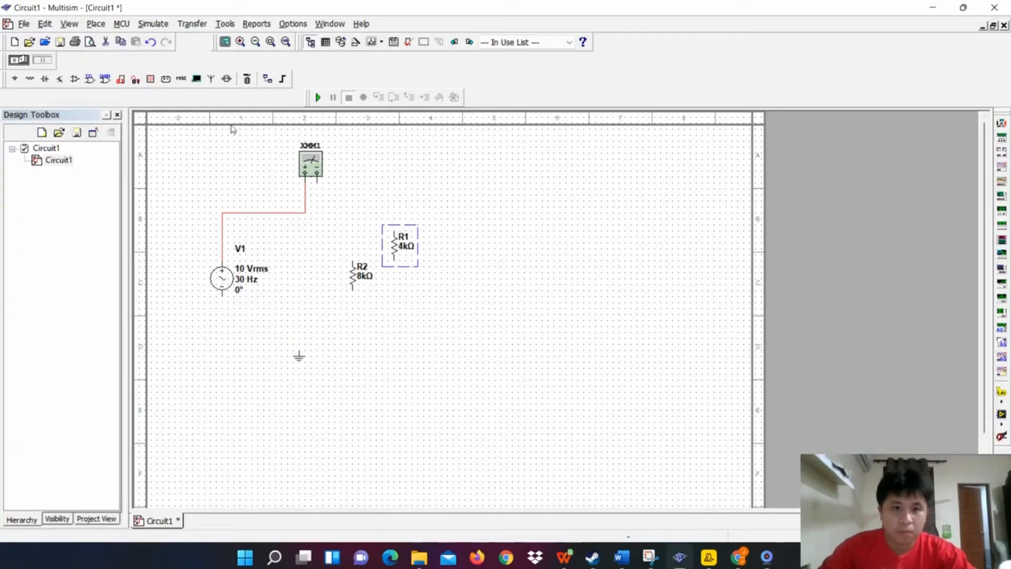
click(317, 181)
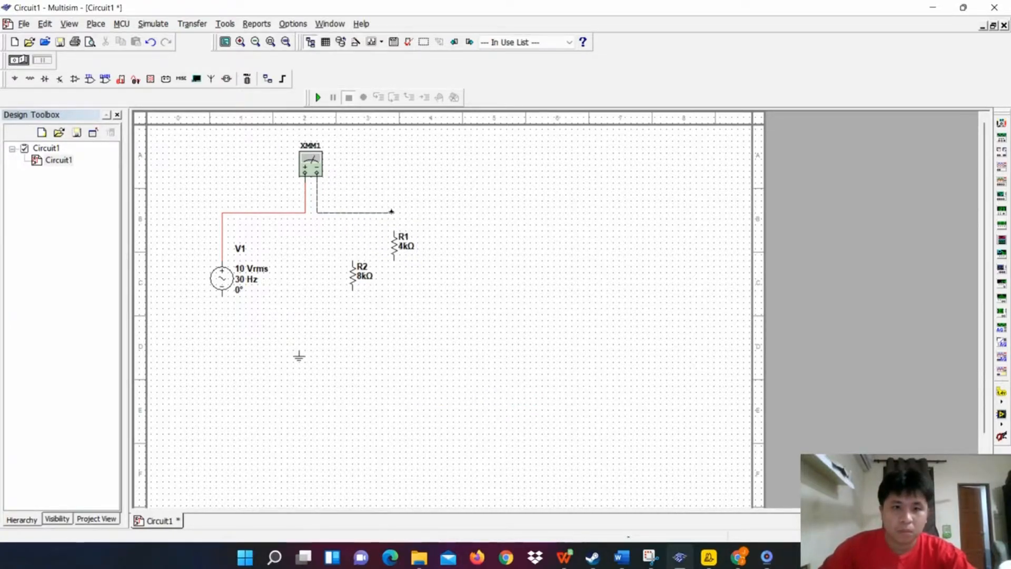
drag(379, 276, 420, 306)
click(396, 270)
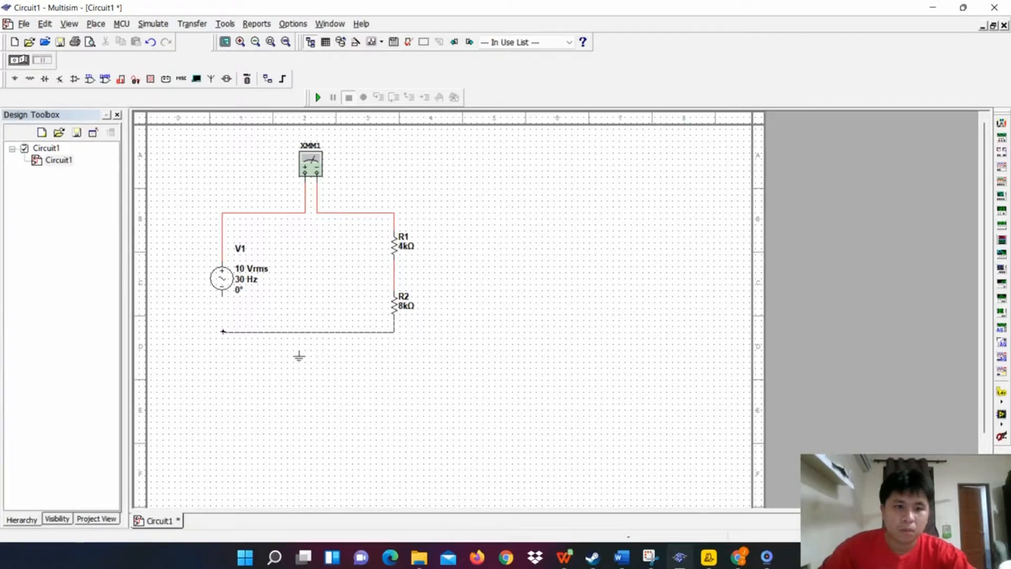
click(223, 296)
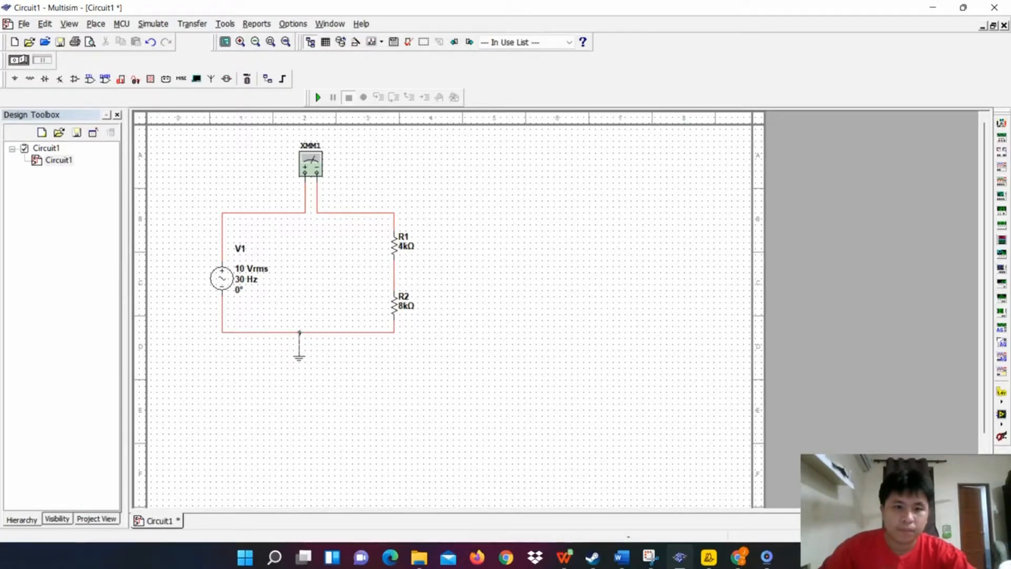
- Run the simulation and measure the AC voltage with multimeter XMM1
click(319, 98)
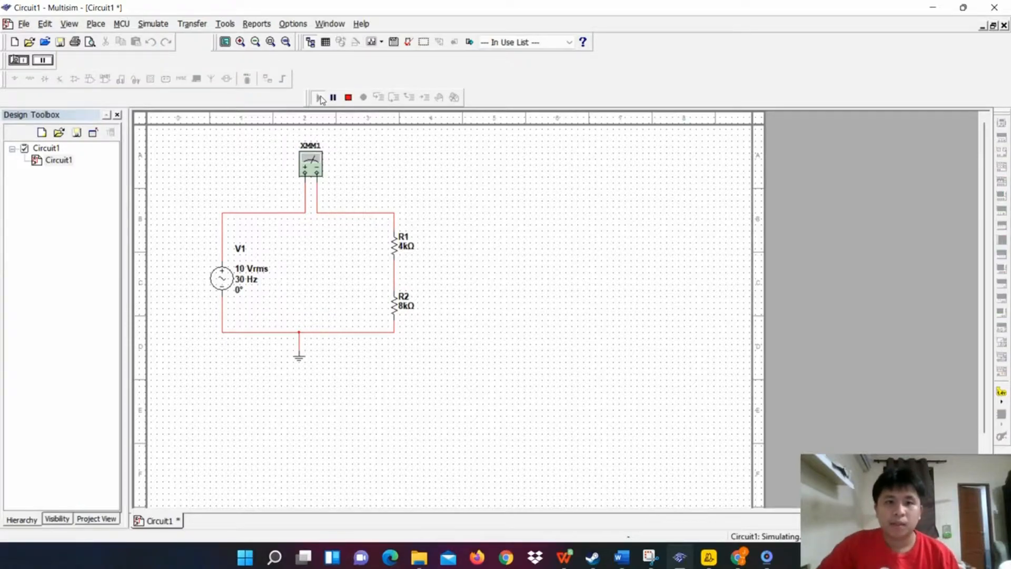
double_click(307, 167)
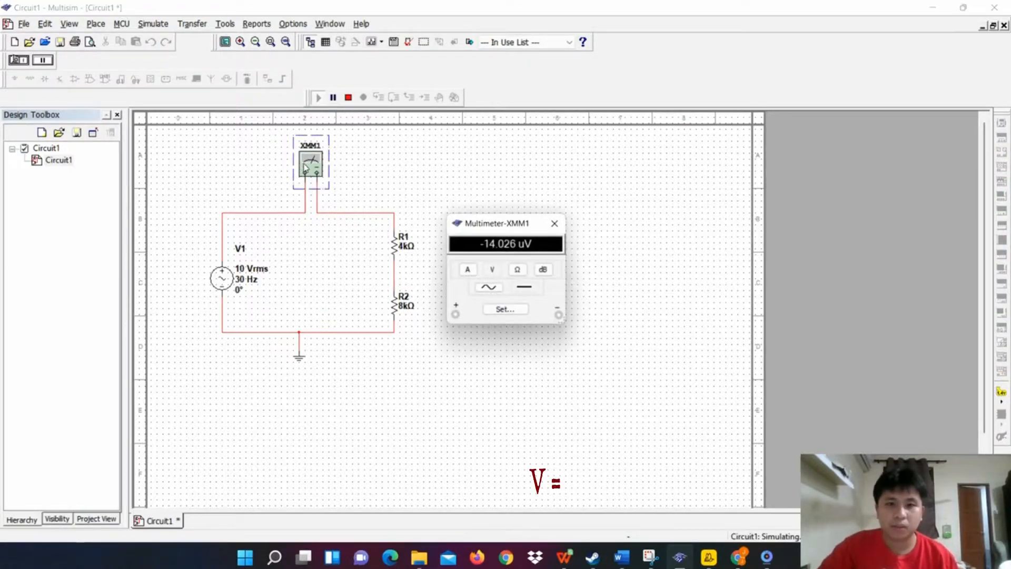
click(489, 288)
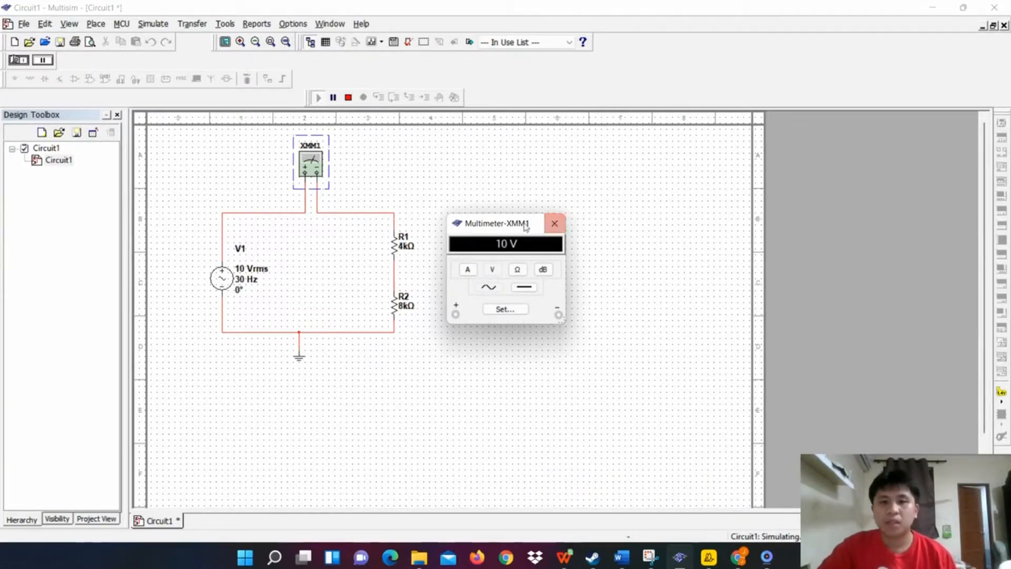
click(555, 223)
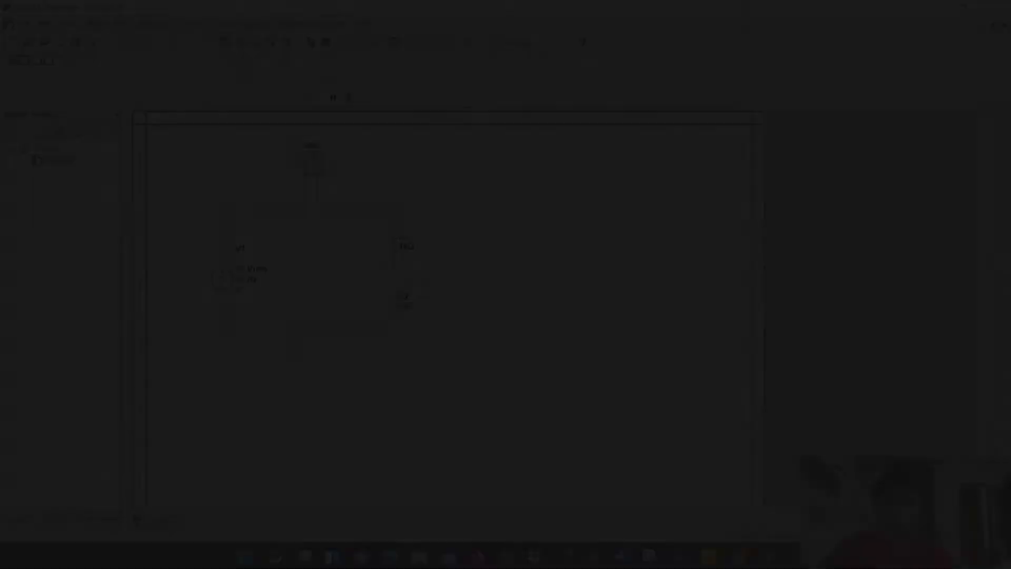
- Delete the AC source V1 from the circuit
drag(183, 128, 488, 376)
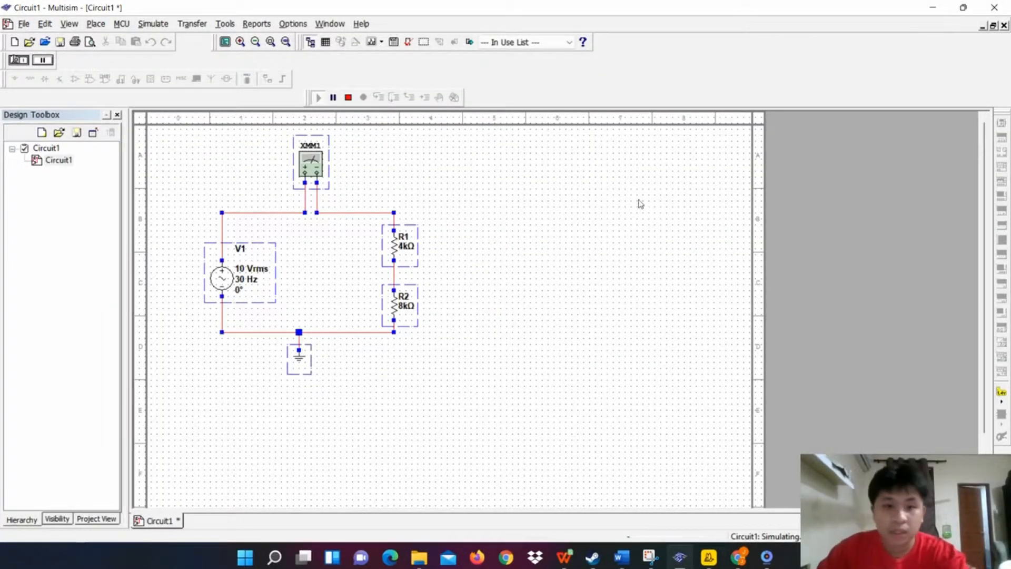
click(595, 306)
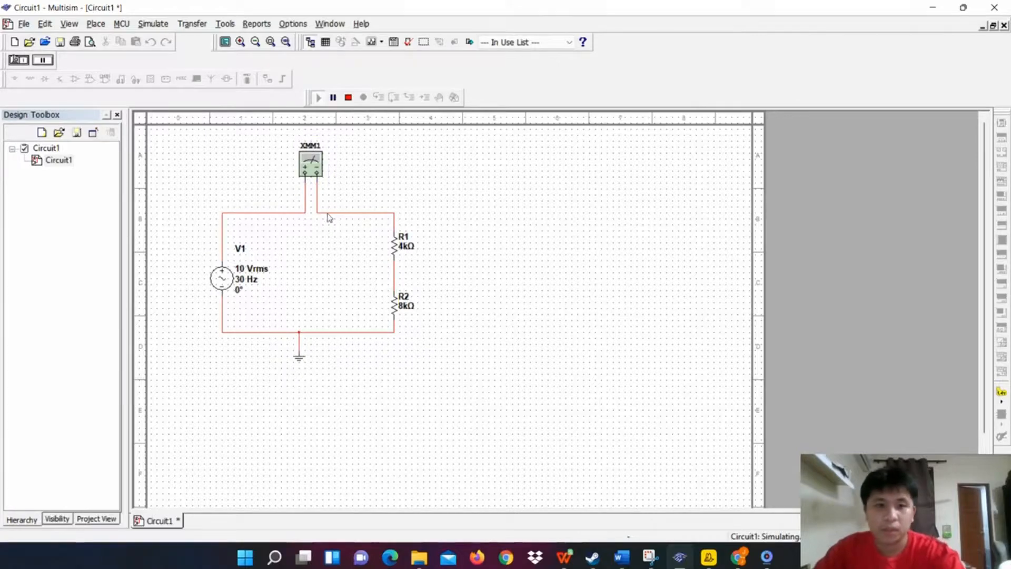
click(218, 282)
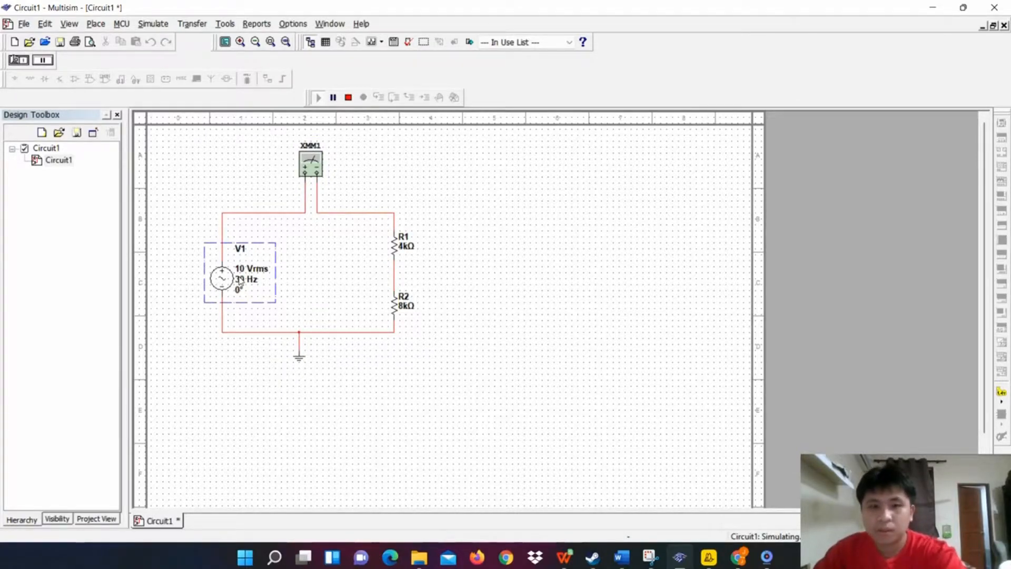
key(Delete)
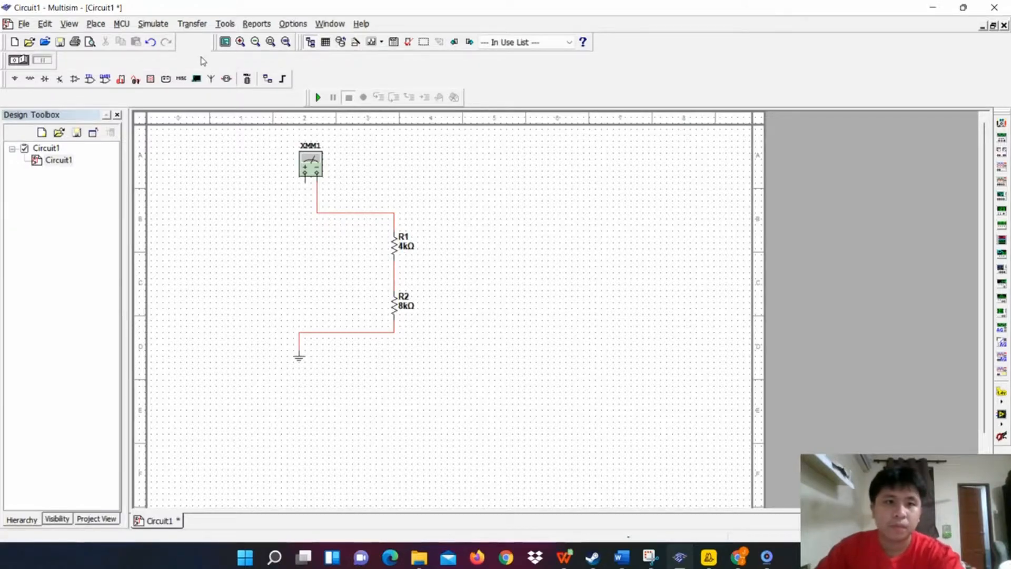
- Place a DC_POWER source from the Sources group where the AC source stood
click(96, 23)
click(132, 37)
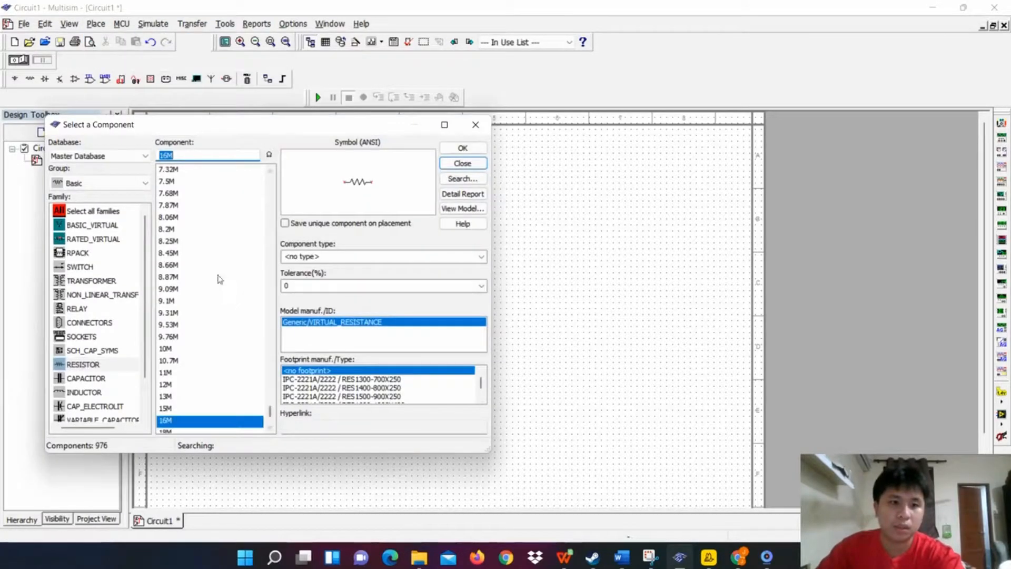
click(145, 183)
click(140, 214)
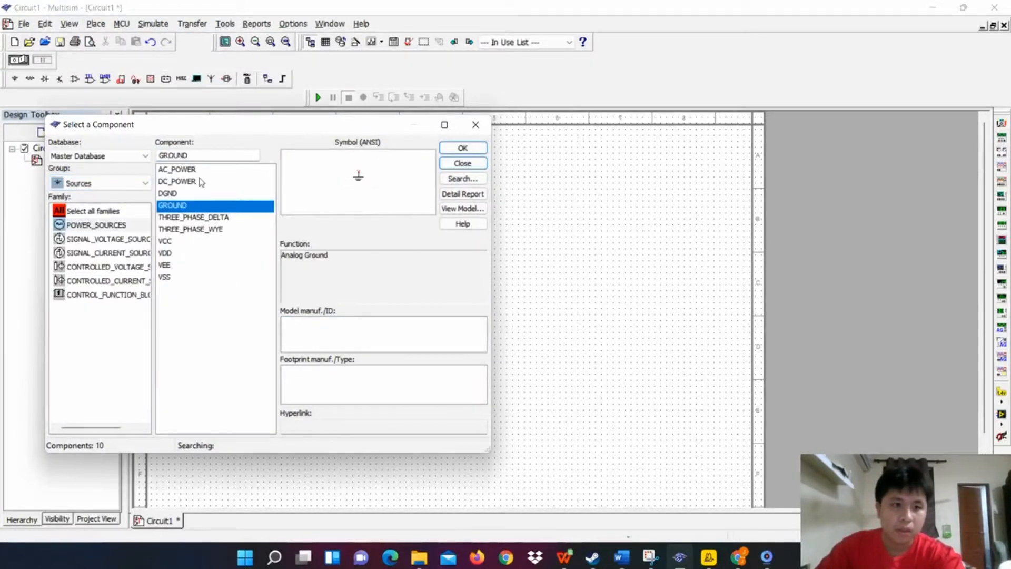
double_click(183, 181)
click(237, 261)
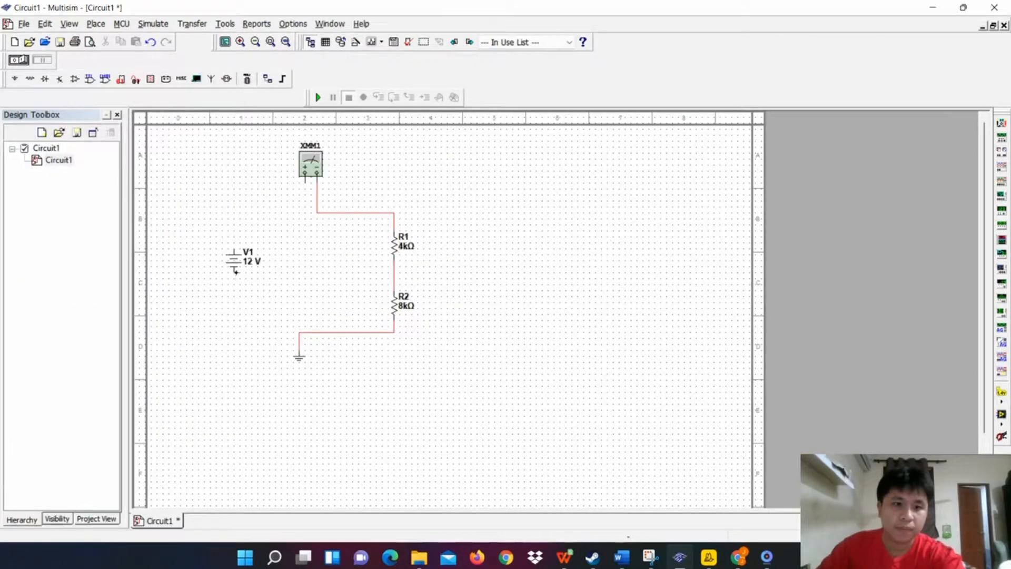
click(463, 164)
- Delete the wire between the multimeter and R1 and the wire between R2 and ground
click(348, 214)
key(Delete)
click(381, 333)
key(Delete)
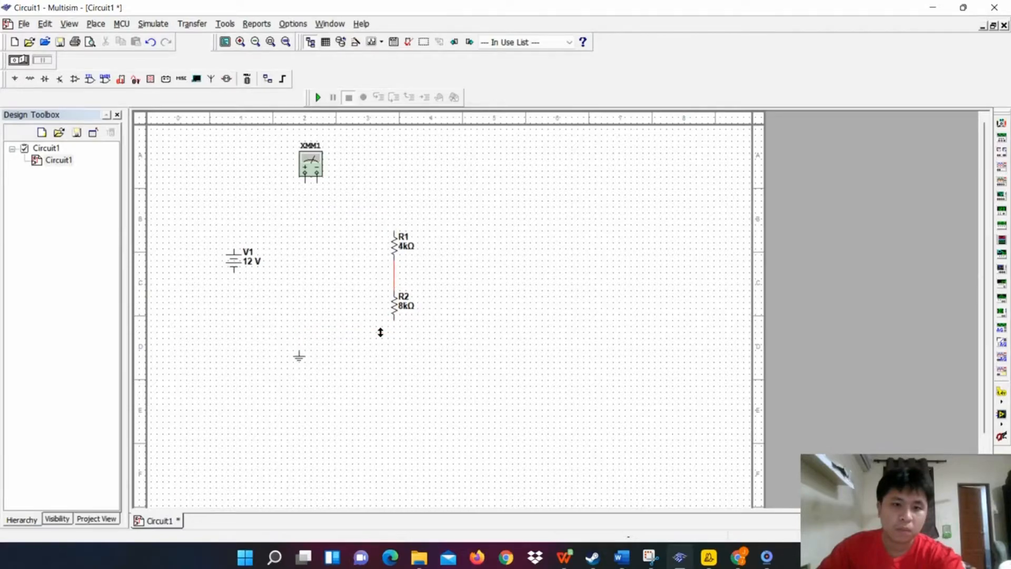
- Wire the positive terminal of V1 to the multimeter's positive terminal and the top of R1, and the bottom of R2 to V1's negative terminal
click(234, 248)
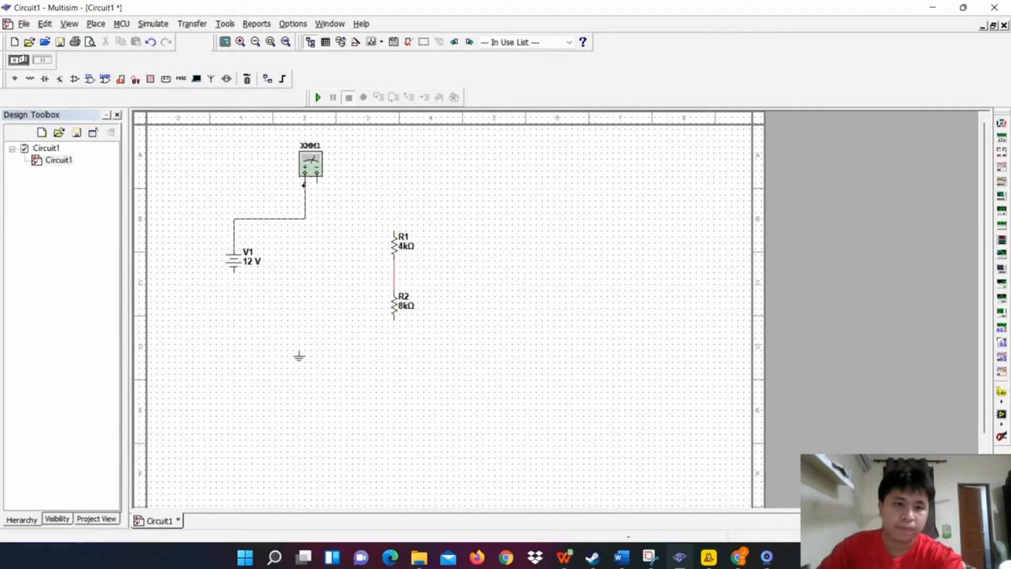
click(305, 183)
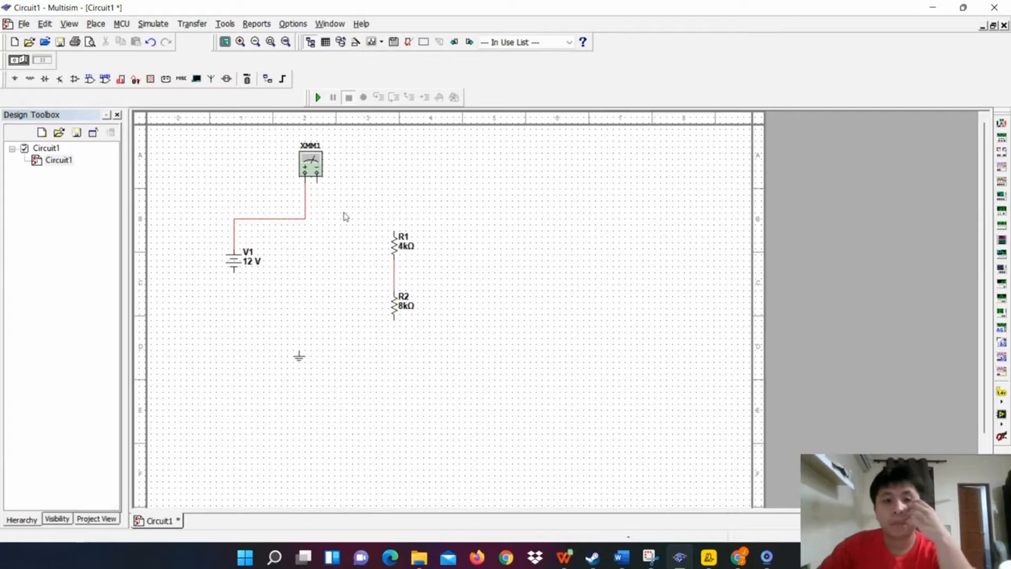
click(395, 232)
click(307, 219)
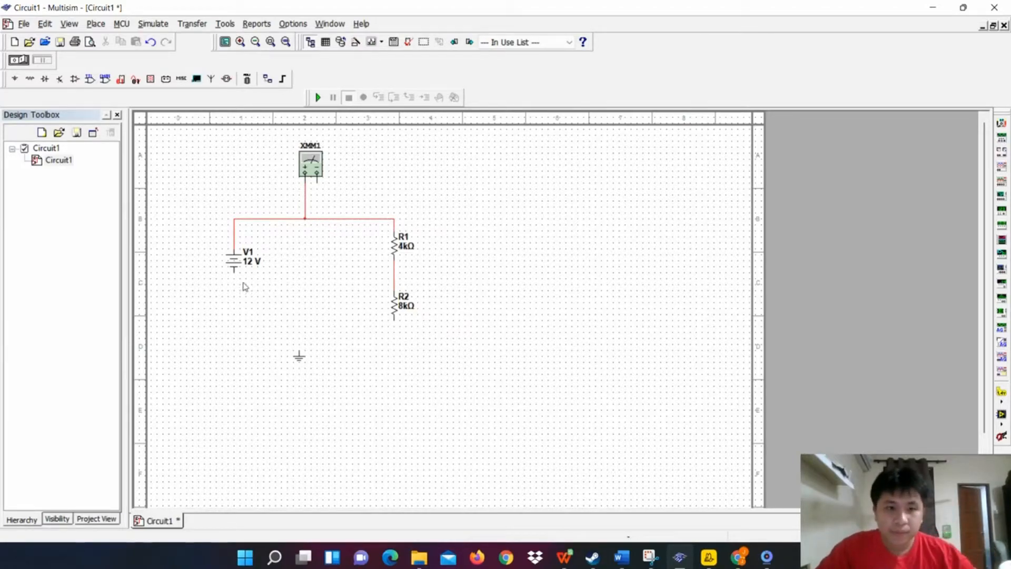
click(394, 319)
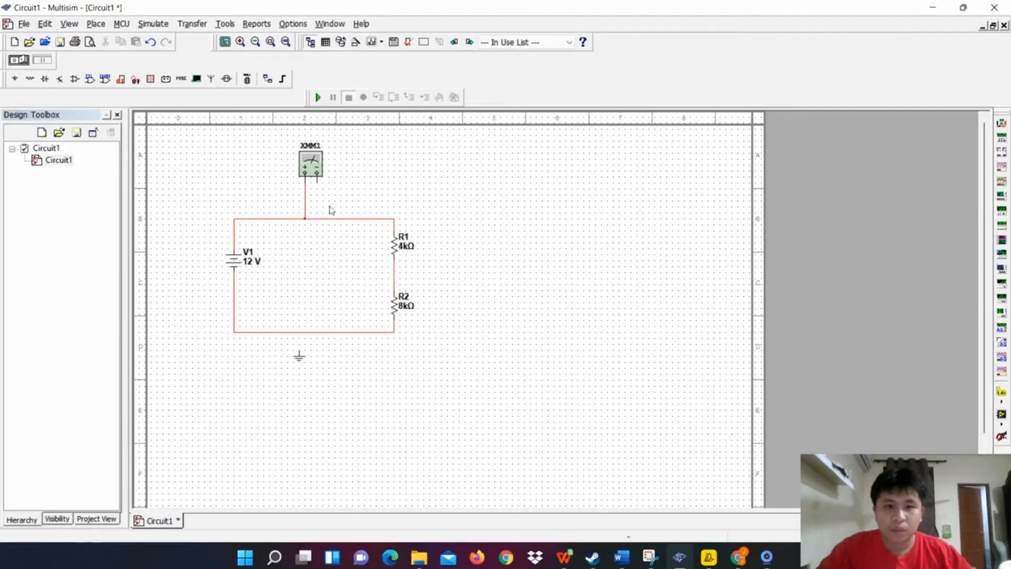
- Wire the multimeter's negative terminal to the node below R2, and shift the ground symbol and connect it to the lower wire
click(317, 174)
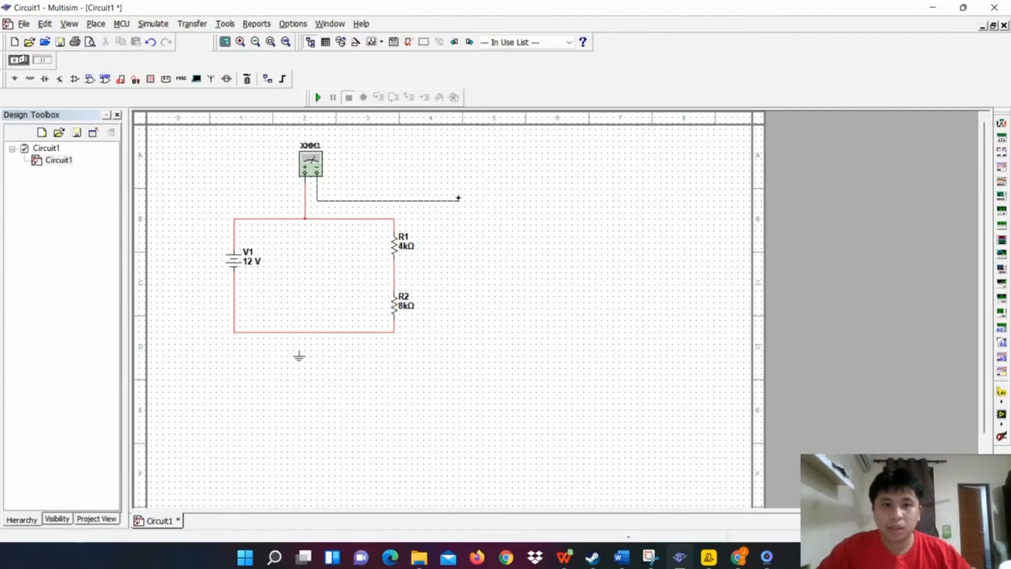
click(392, 332)
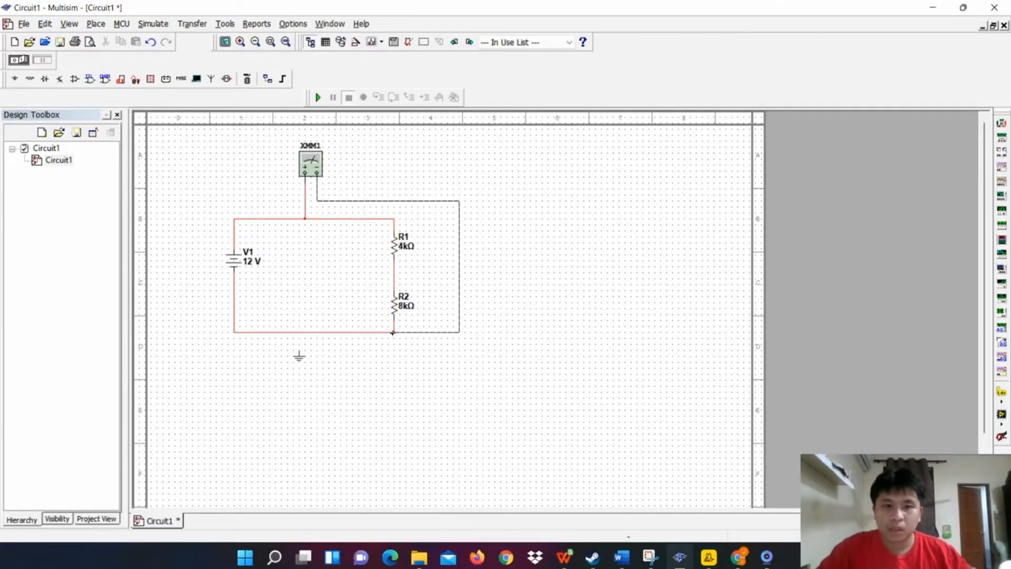
click(300, 359)
drag(329, 367, 345, 375)
click(358, 351)
click(347, 332)
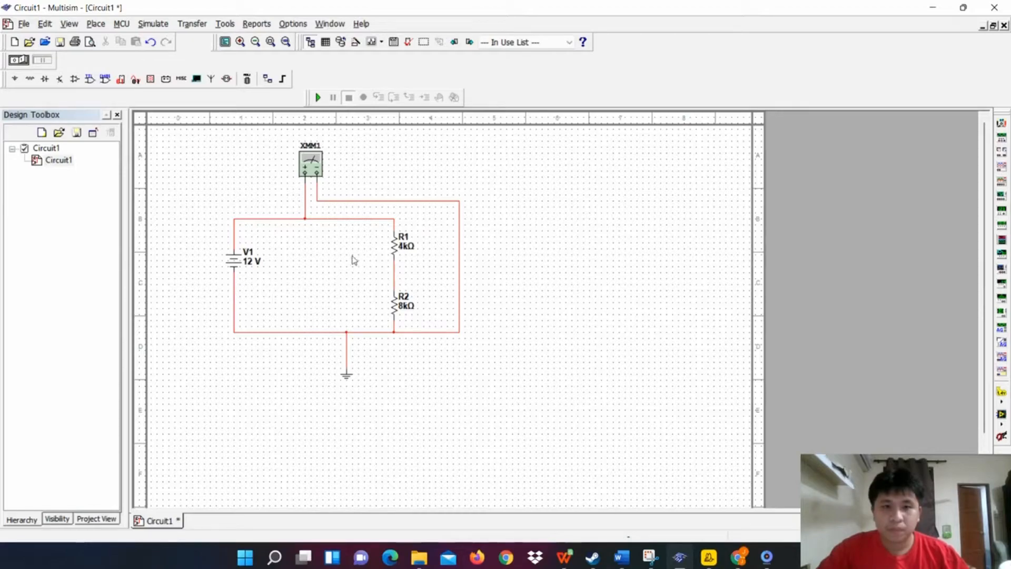
- Run the simulation and measure the voltage across the series resistors with XMM1 in DC and AC modes, ending in DC mode
click(318, 98)
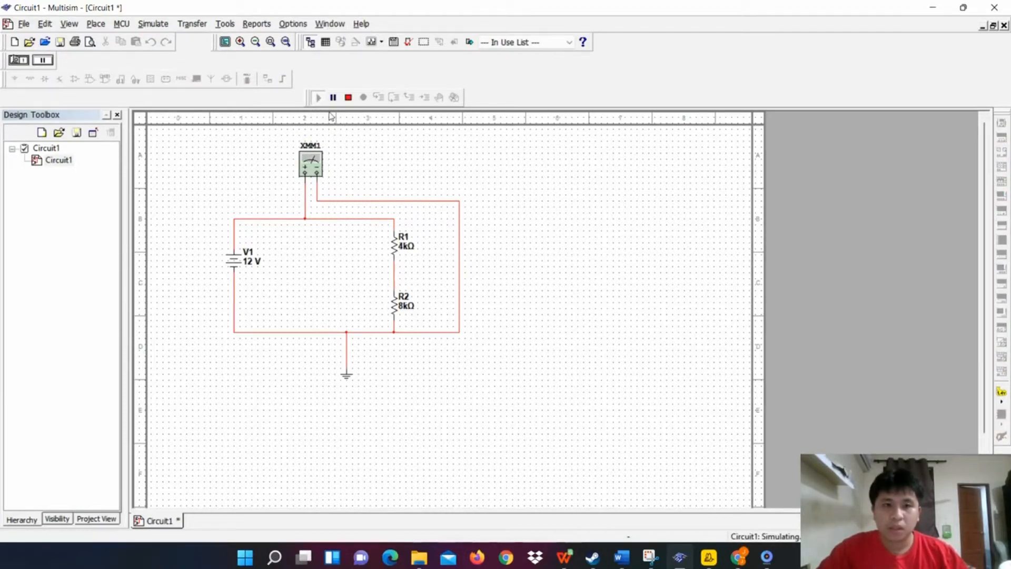
double_click(316, 167)
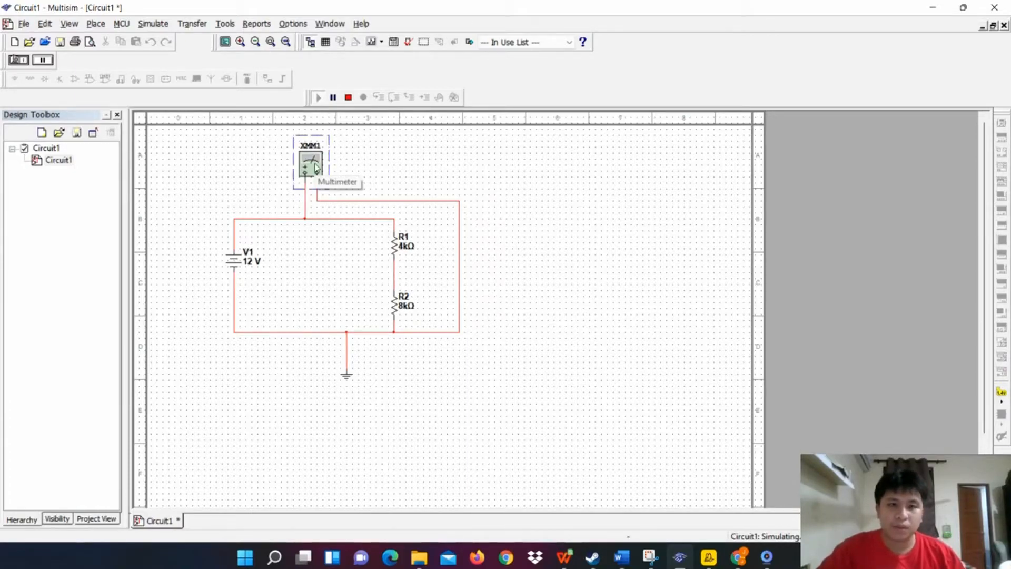
click(532, 289)
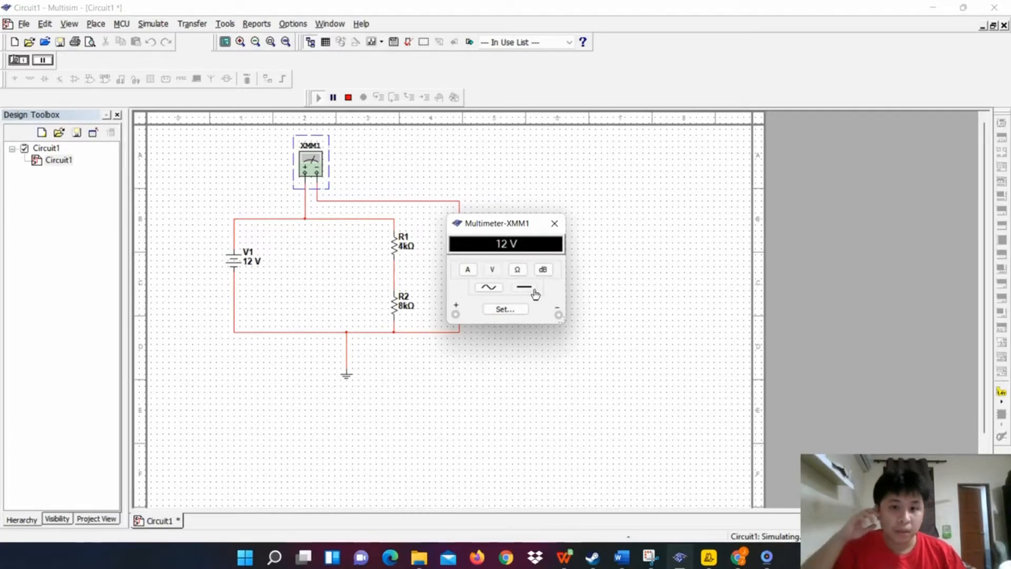
click(489, 289)
click(522, 288)
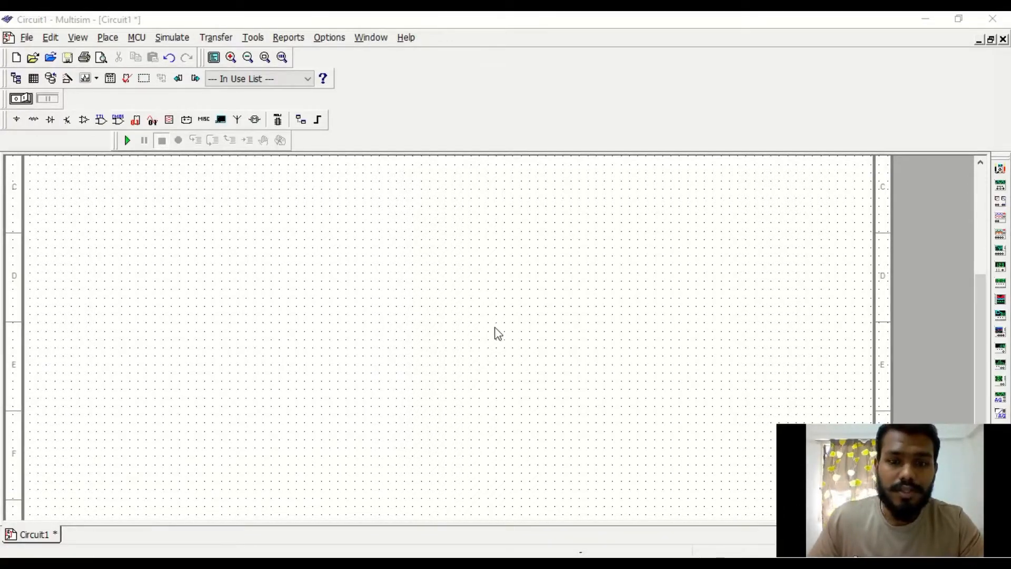
- Place an AC_POWER source and a GROUND symbol below it on the blank schematic
click(111, 39)
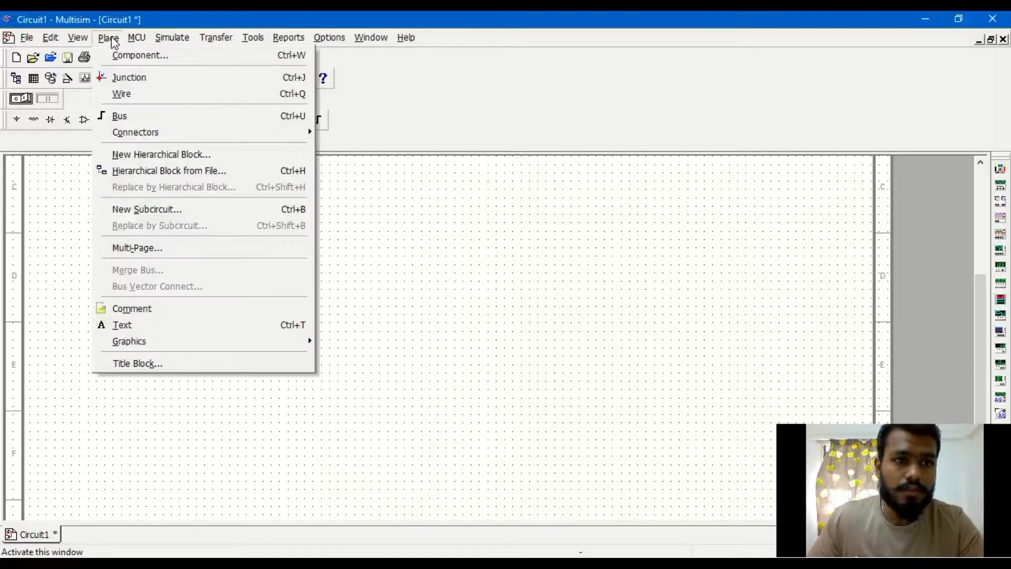
click(140, 54)
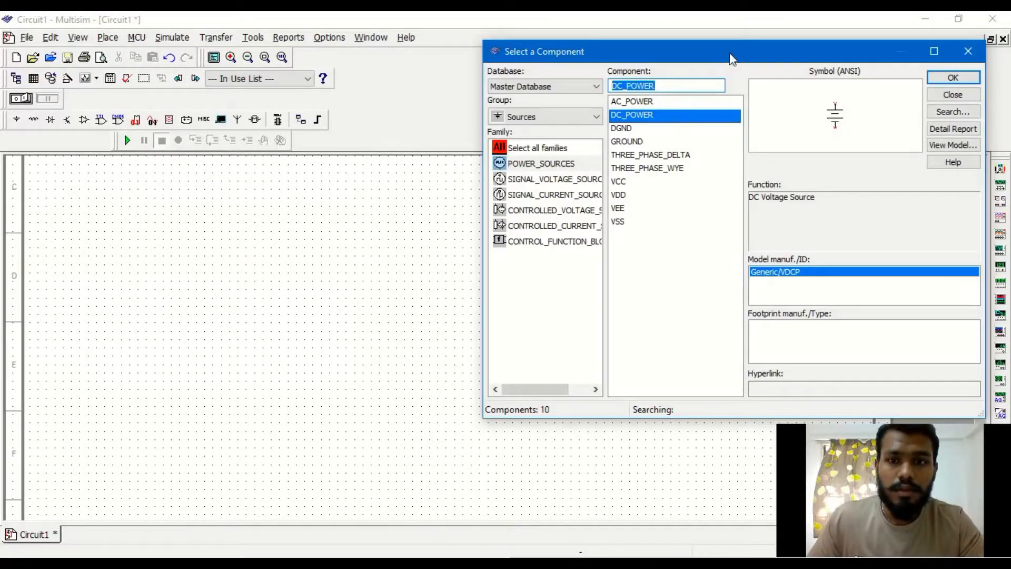
drag(737, 52, 712, 75)
click(612, 118)
double_click(613, 118)
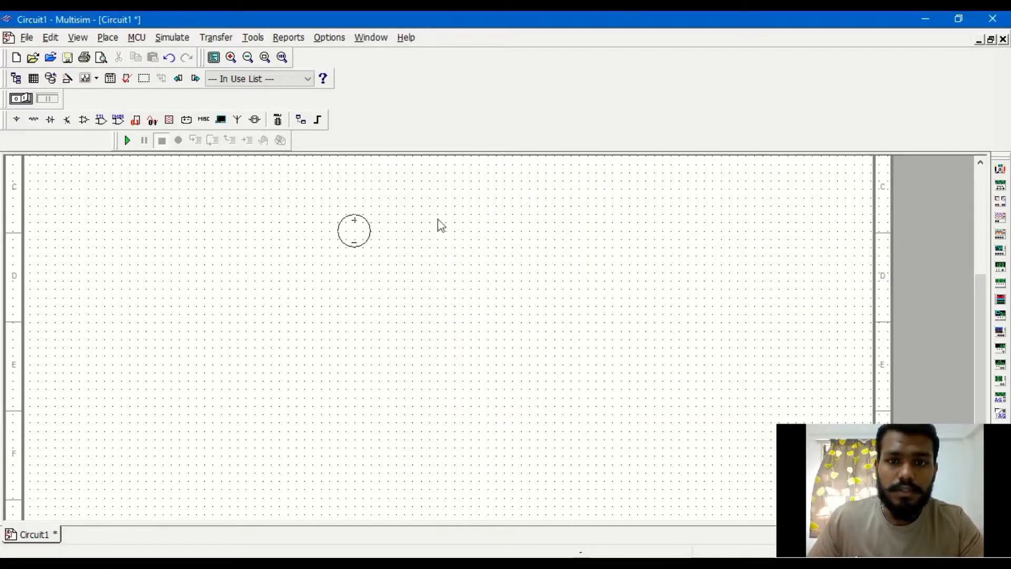
click(225, 372)
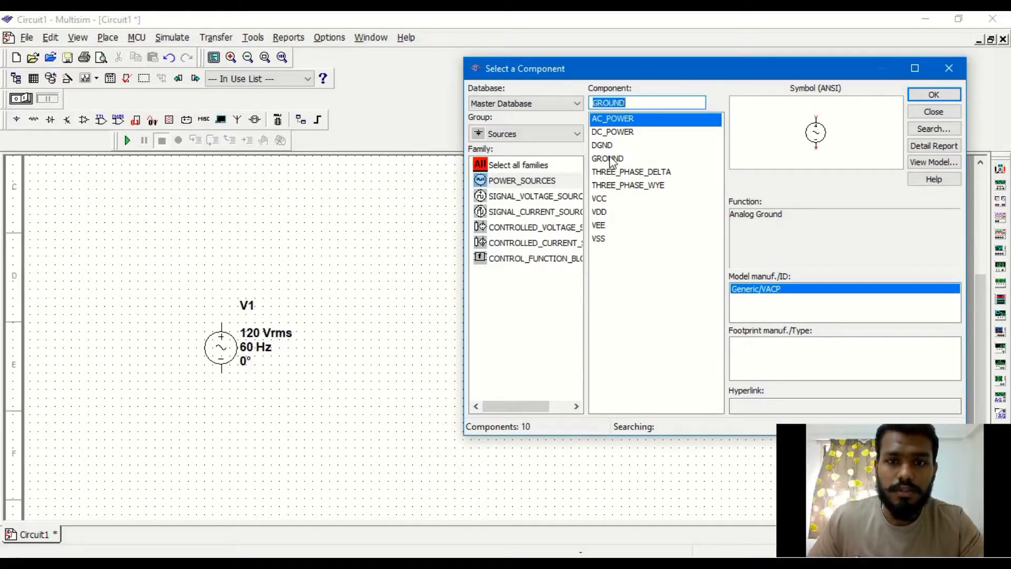
double_click(618, 166)
click(346, 432)
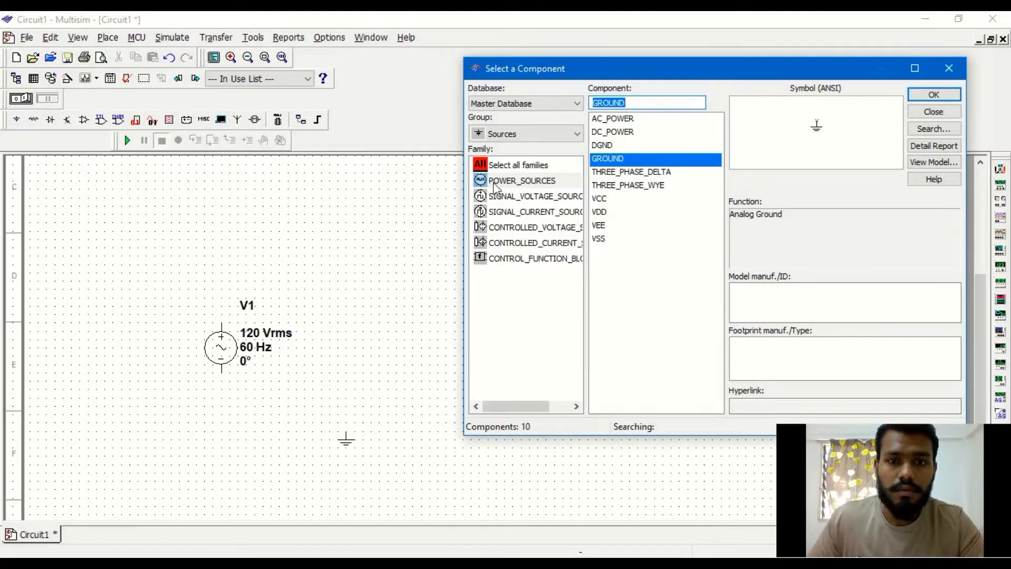
- Place two resistors from the Basic group's RESISTOR family one above the other beside V1, using 25M for the lower one
click(519, 135)
click(522, 175)
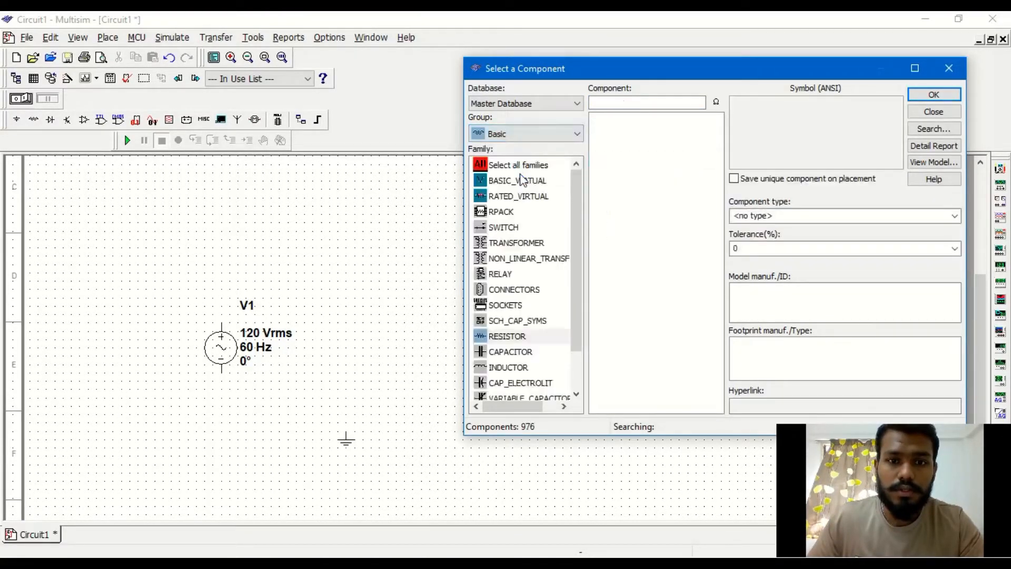
scroll(487, 295, down, 1)
click(498, 289)
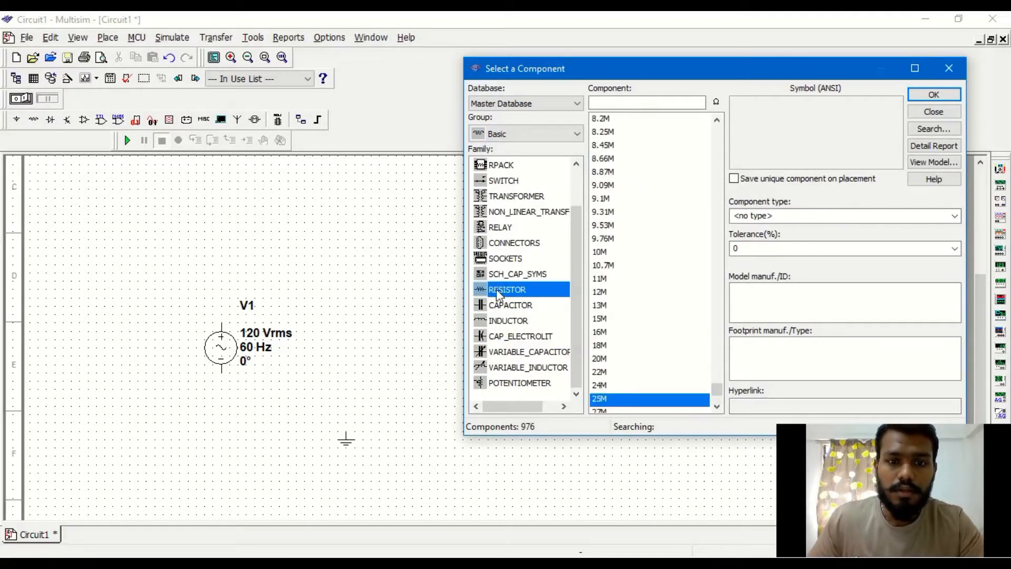
click(934, 95)
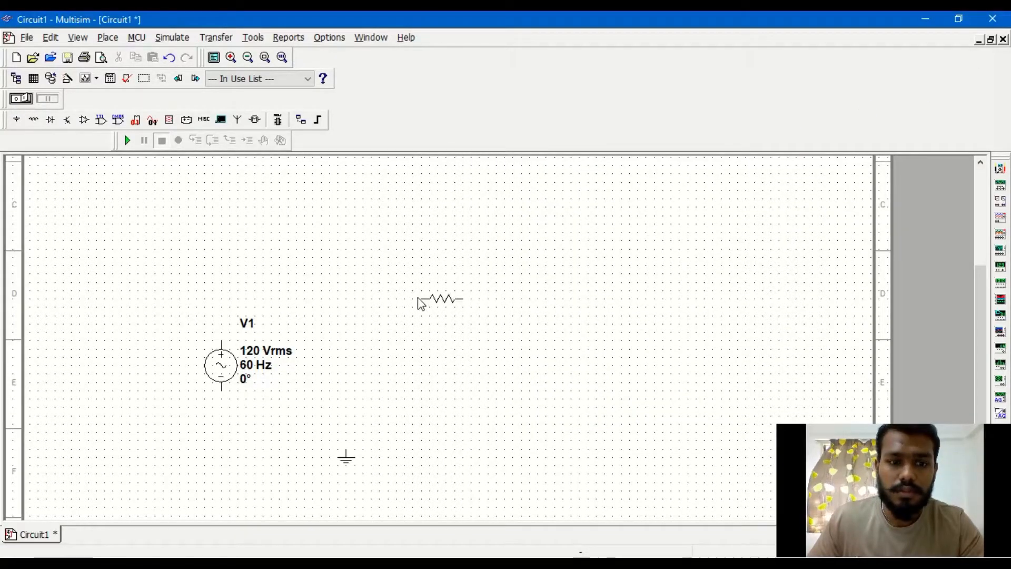
click(417, 294)
click(932, 91)
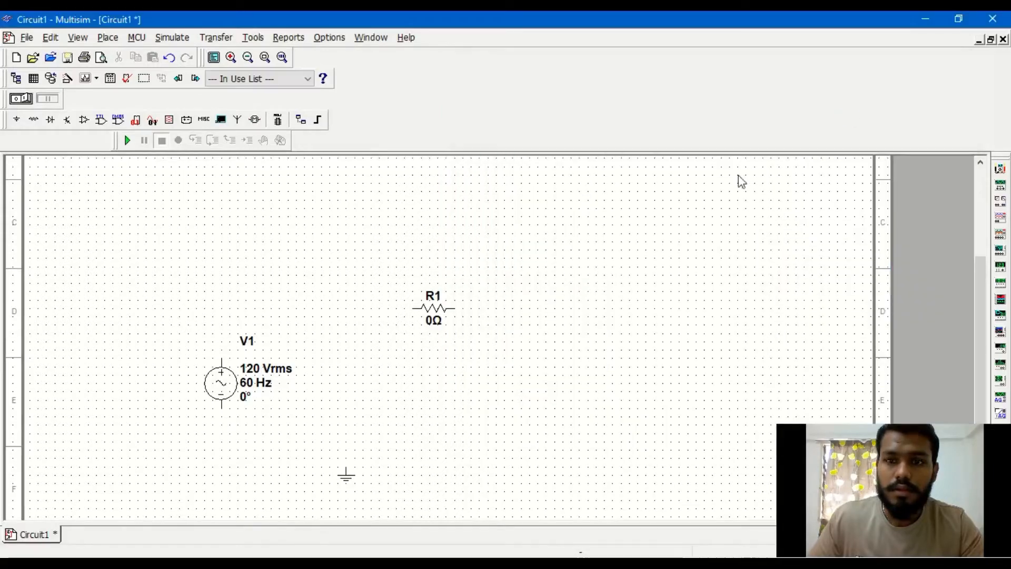
click(417, 413)
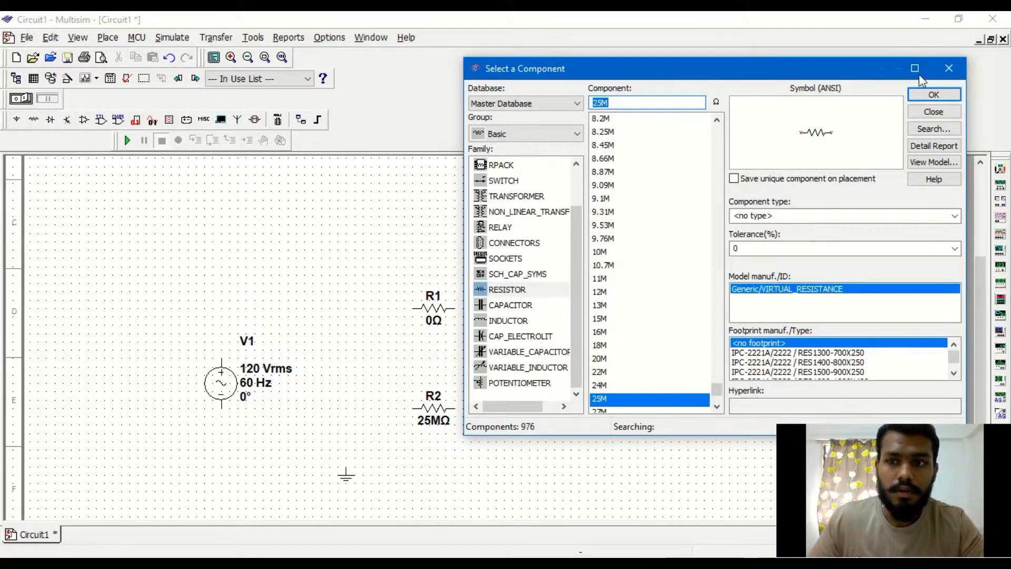
click(955, 72)
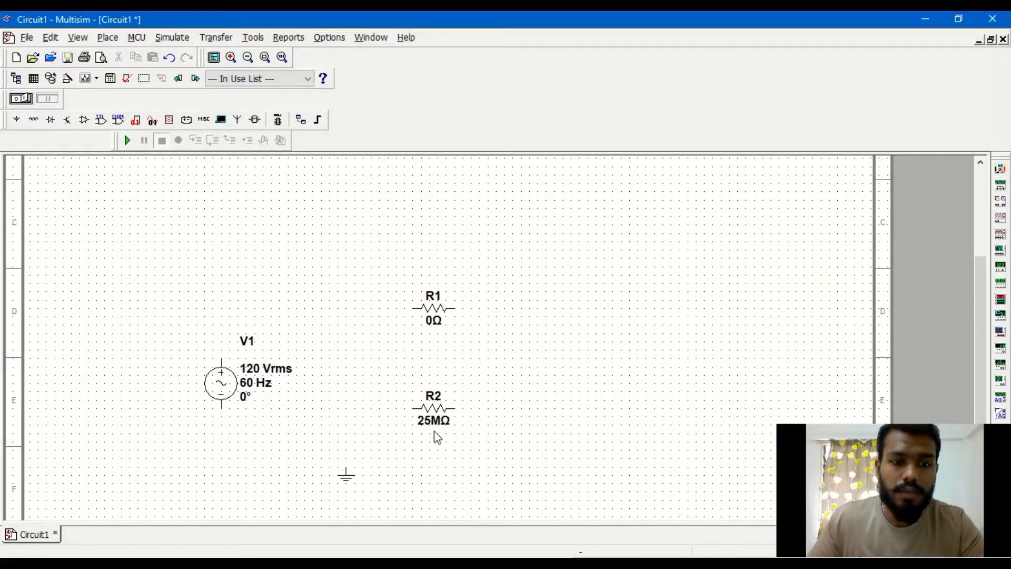
- Move the AC source V1 slightly upward and rotate resistors R1 and R2 by 90 degrees to stand vertically
drag(234, 391, 234, 365)
click(442, 311)
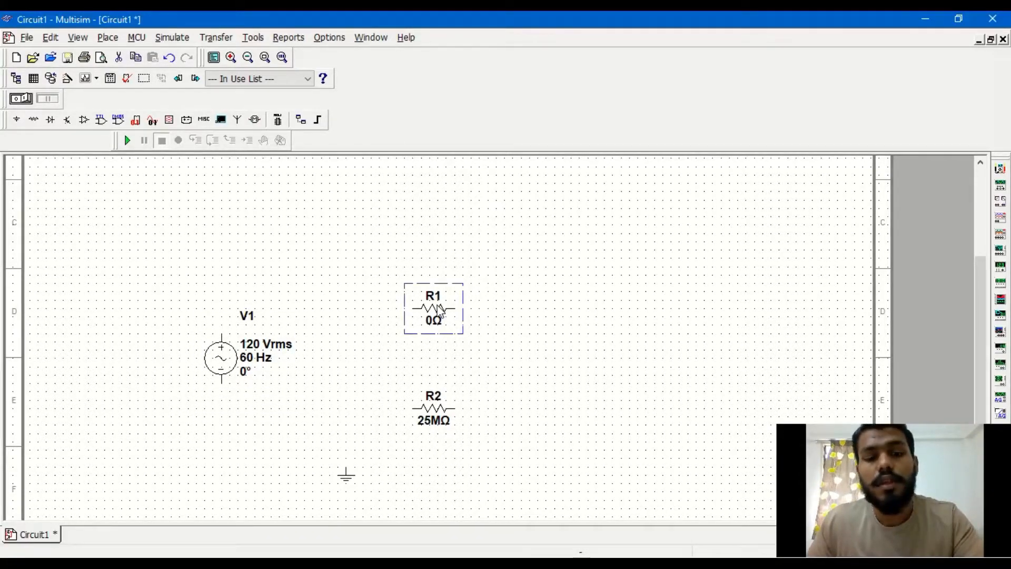
key(ctrl+r)
click(434, 410)
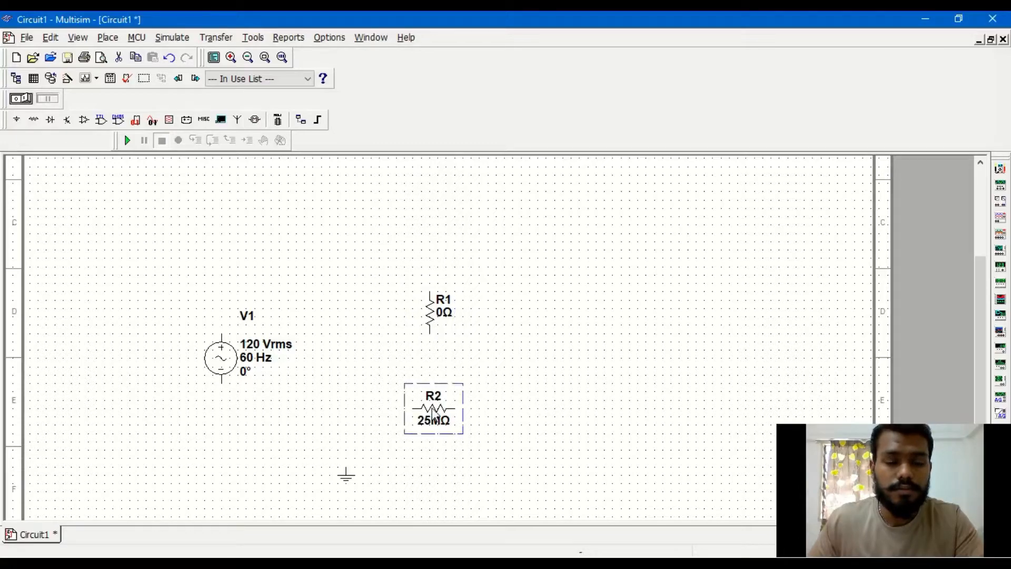
key(ctrl+r)
- Set the AC source V1 to 10 V RMS and a frequency of 30 Hz
click(242, 372)
double_click(255, 359)
double_click(557, 153)
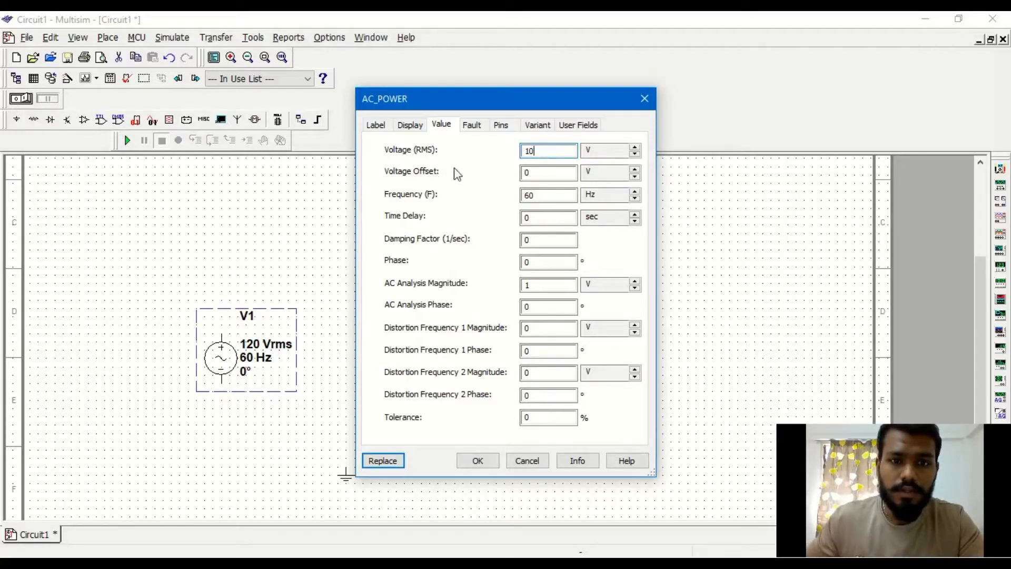
click(546, 195)
text(30)
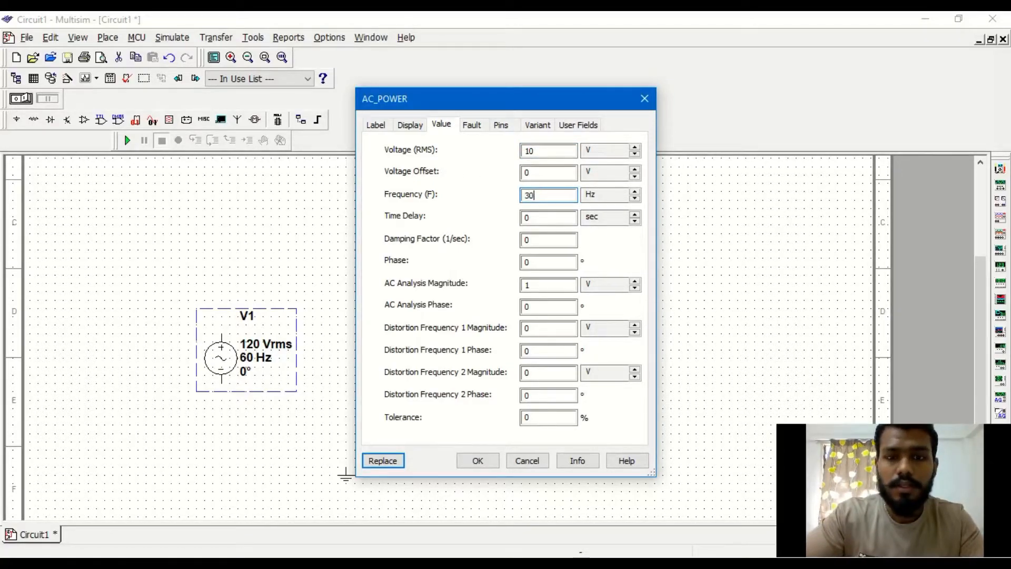
click(481, 461)
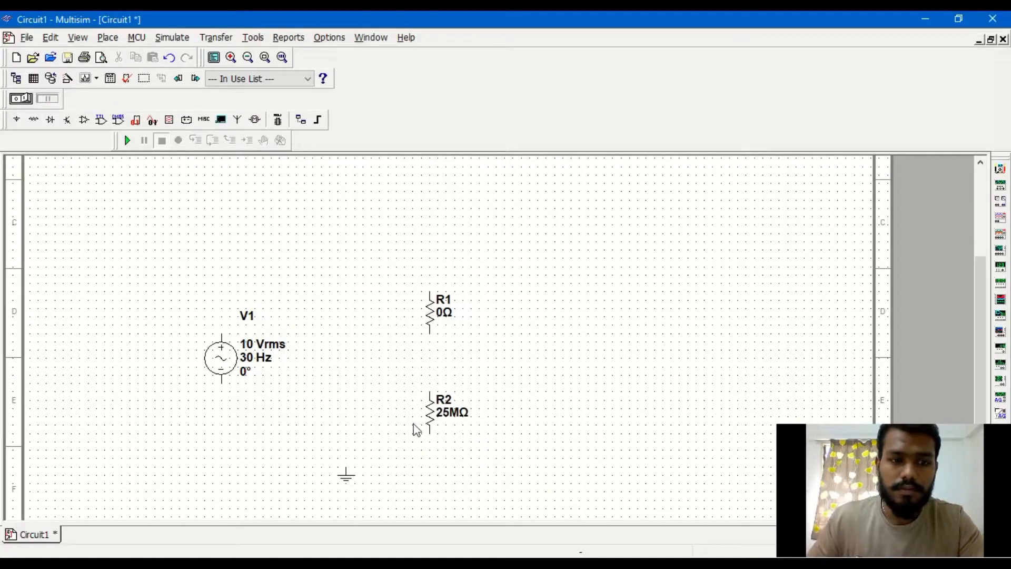
- Set the resistance of R1 to 4k and the resistance of R2 to 8k
double_click(444, 315)
double_click(486, 147)
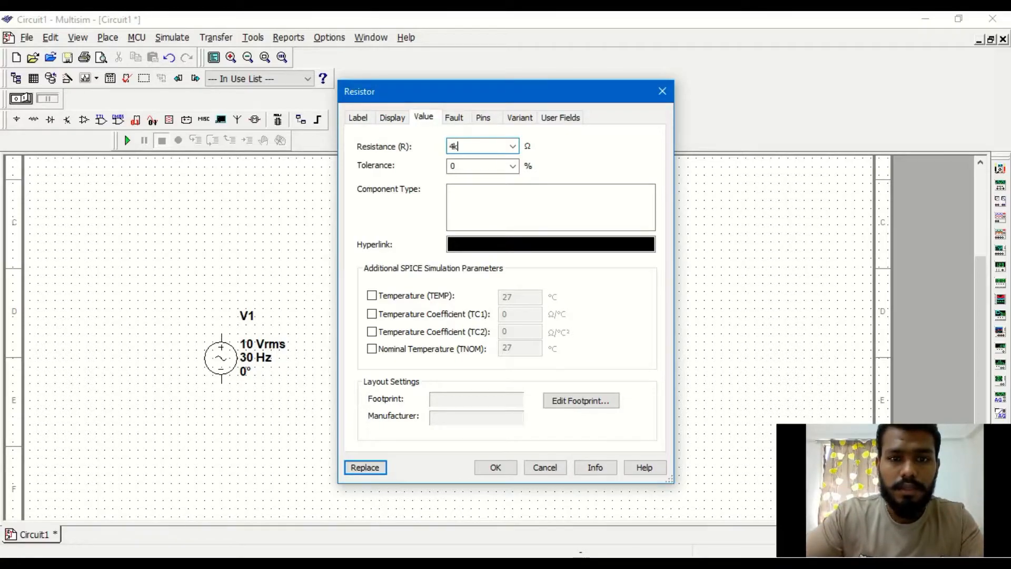
text(4k)
key(Tab)
click(494, 467)
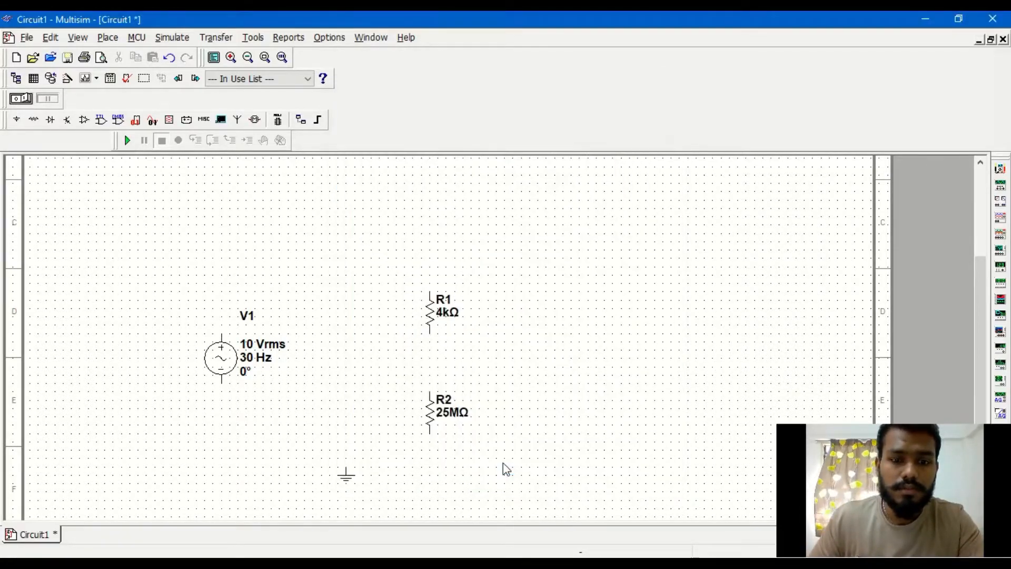
double_click(448, 420)
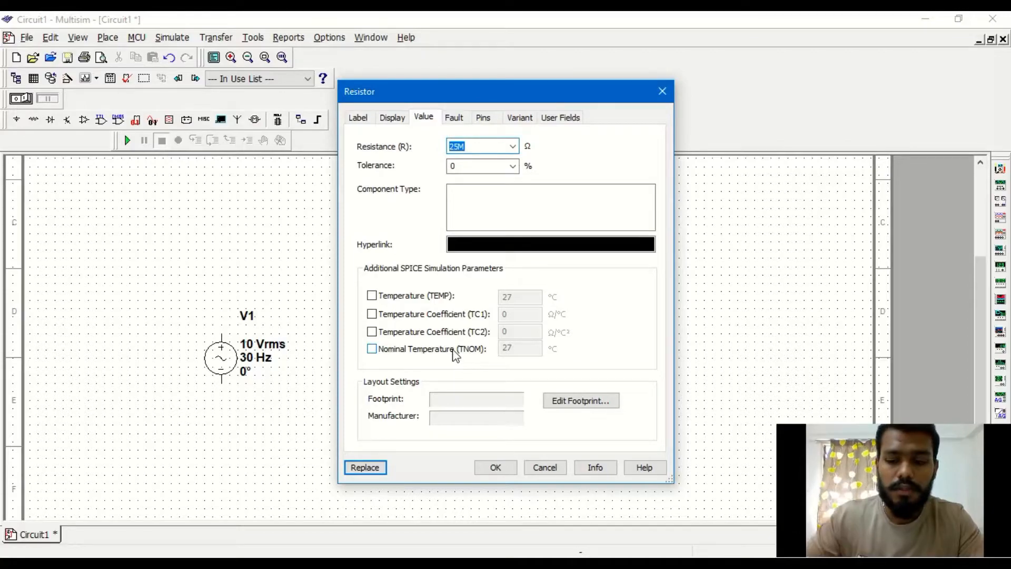
key(BackSpace)
text(8k)
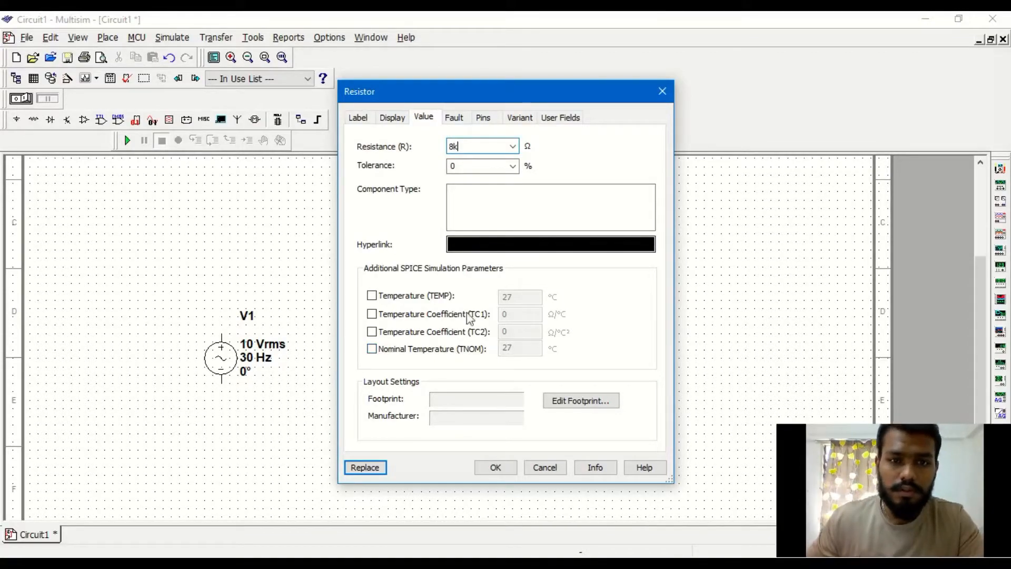
click(496, 467)
- Shift the ground slightly left, wire V1, R1 and R2 into a series loop, and connect the ground to the lower wire
drag(341, 473, 326, 473)
click(222, 334)
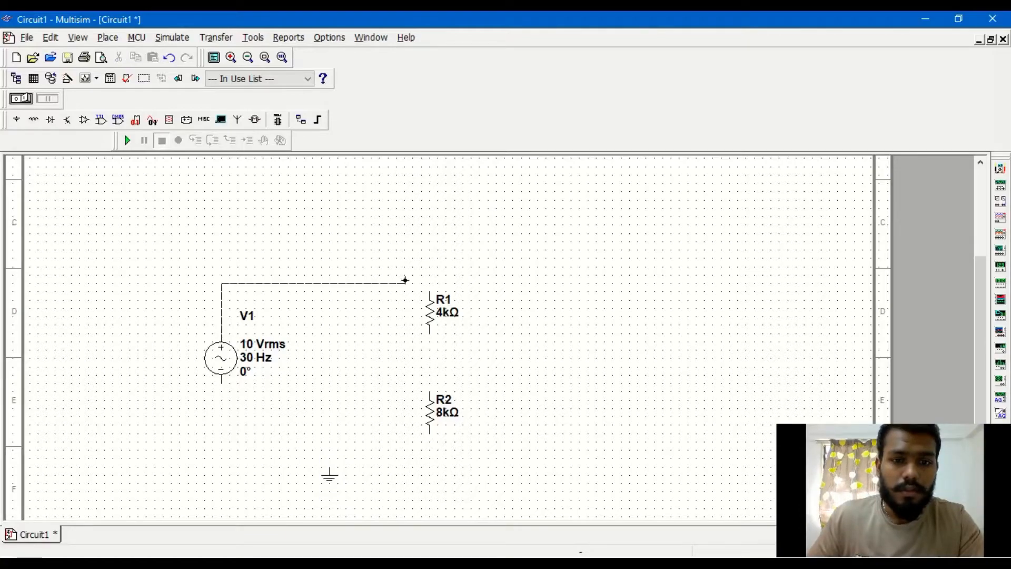
click(430, 287)
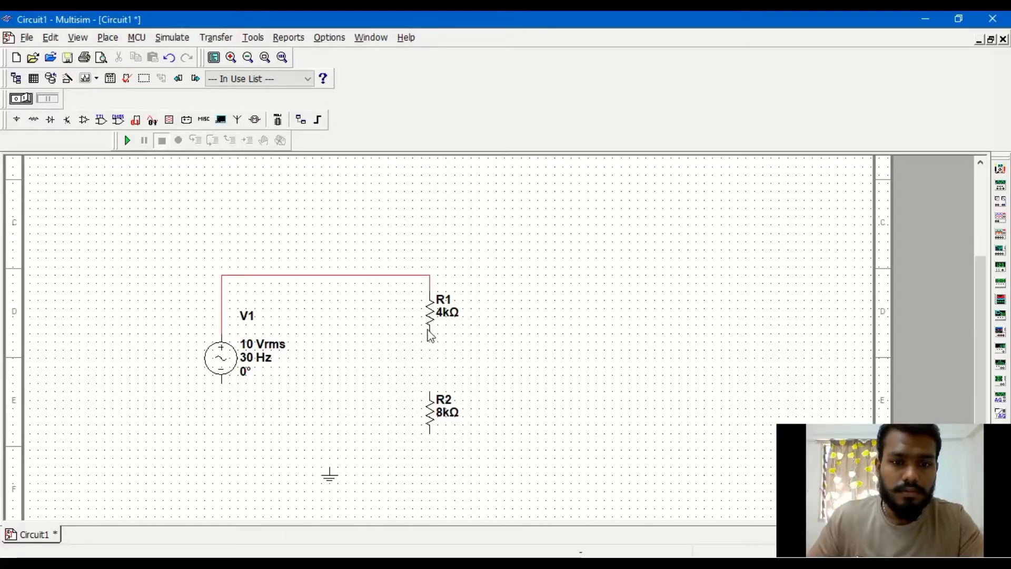
click(430, 333)
click(429, 389)
click(430, 433)
click(219, 390)
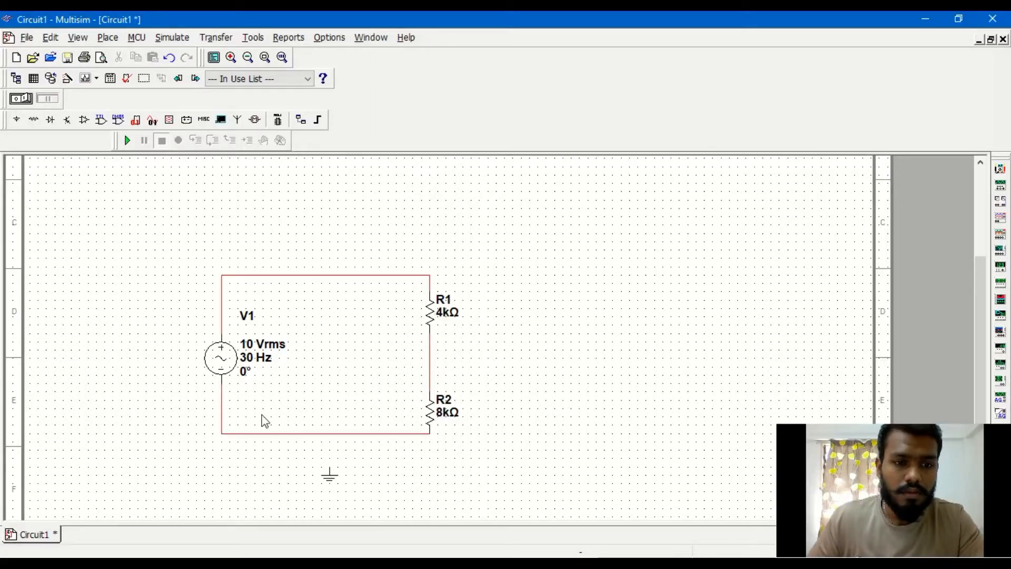
click(330, 433)
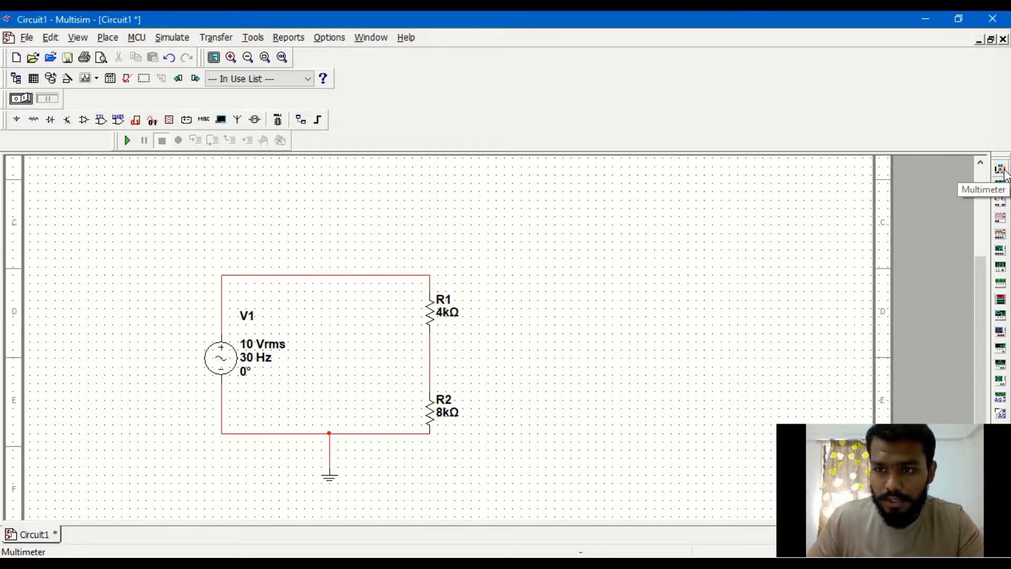
- Place a multimeter above the upper wire and connect it in series, deleting the wire segment between its two connection points
click(1002, 170)
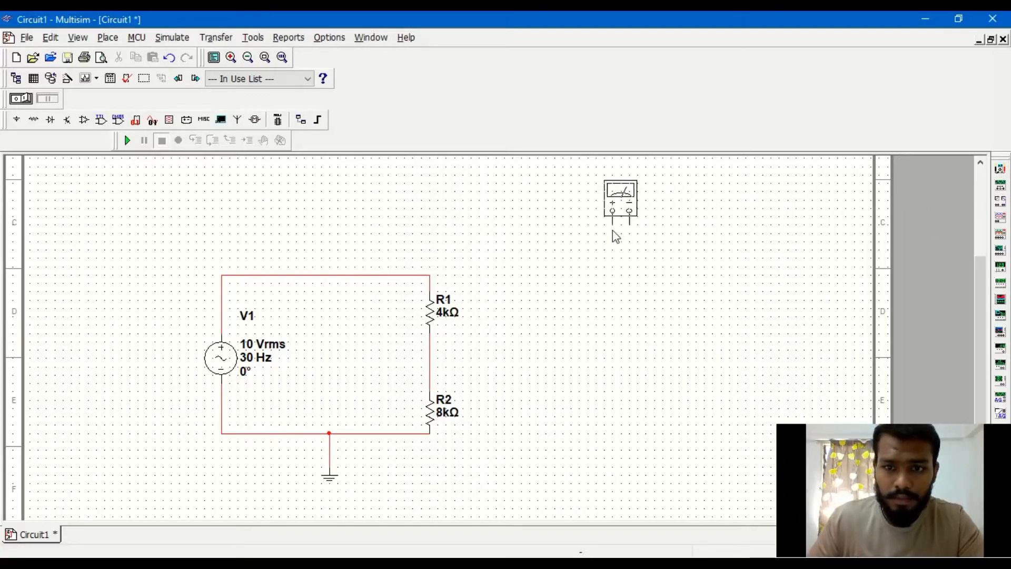
click(330, 231)
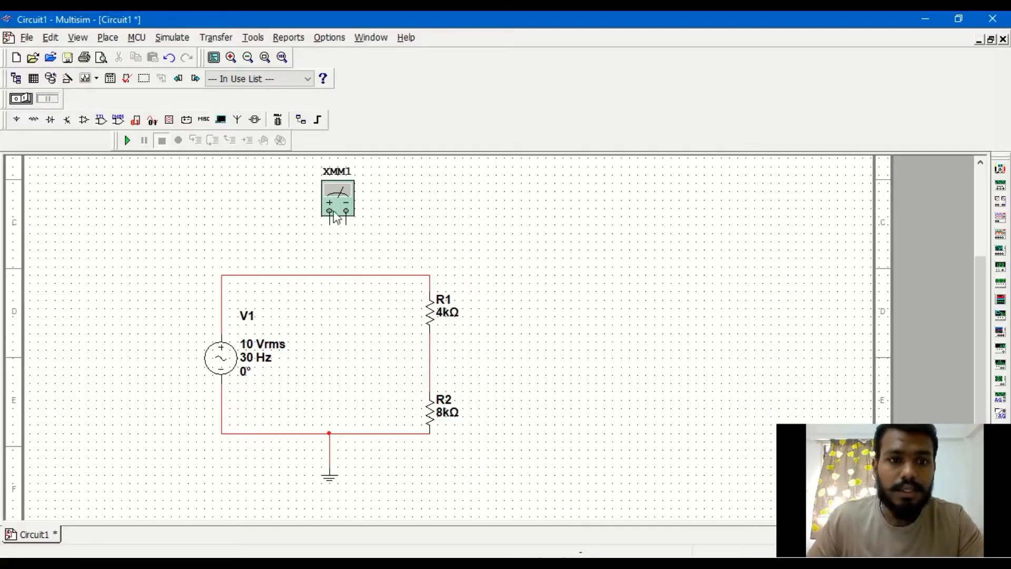
click(339, 208)
click(332, 231)
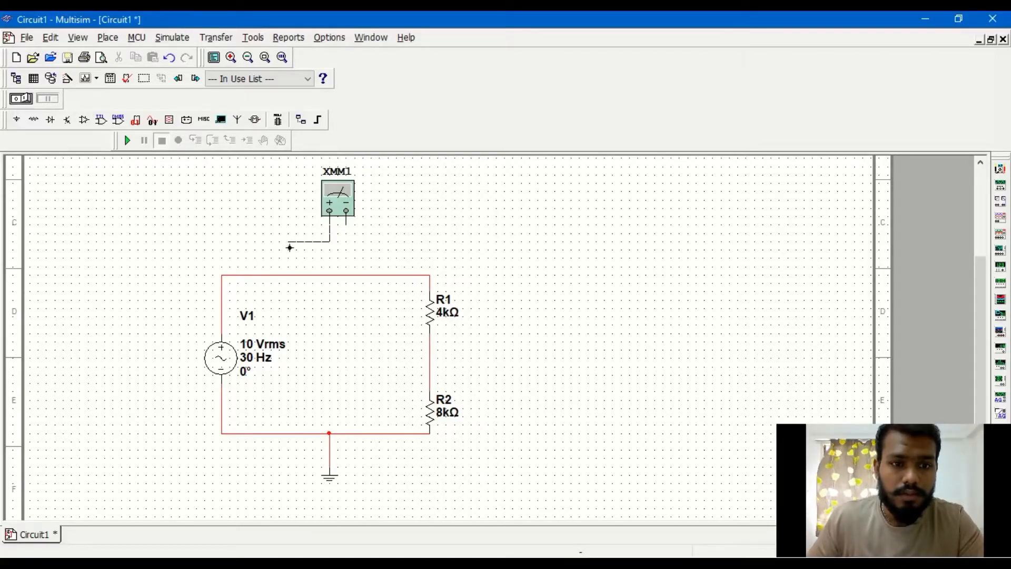
click(294, 275)
click(346, 220)
click(388, 274)
key(Delete)
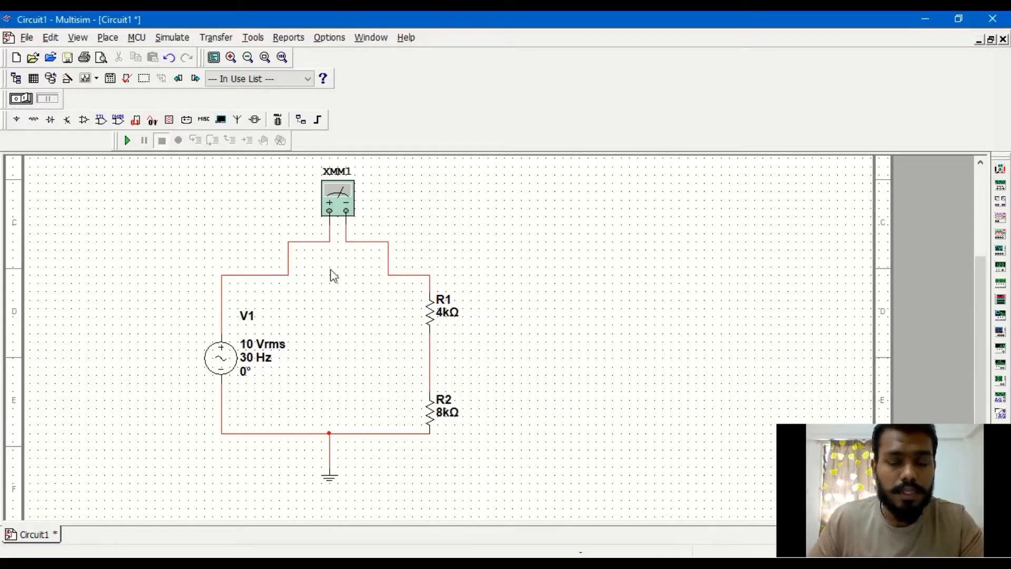
- Run the simulation and measure with XMM1 in DC voltage, AC voltage and AC current modes
click(129, 143)
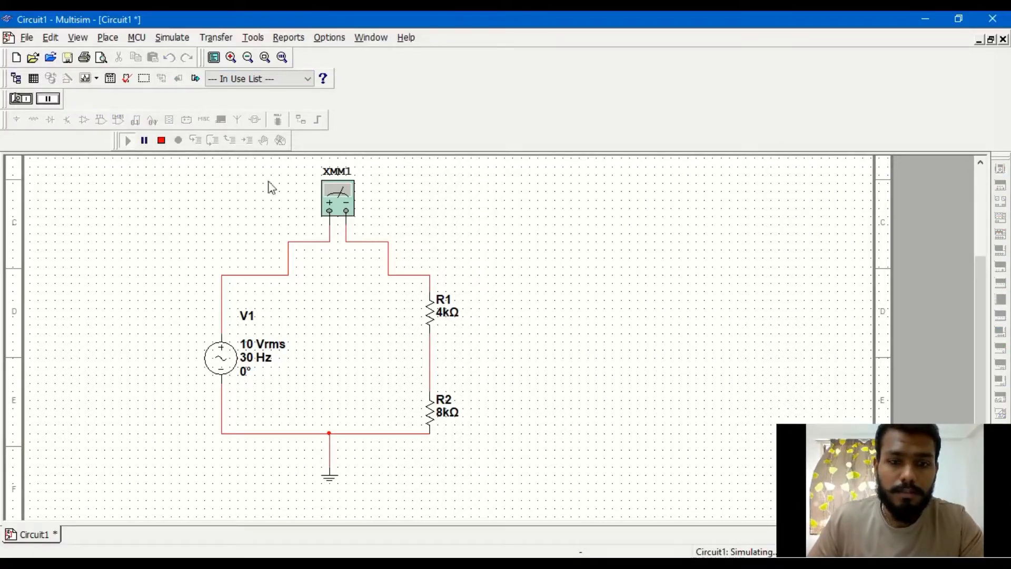
double_click(337, 198)
drag(491, 231, 539, 185)
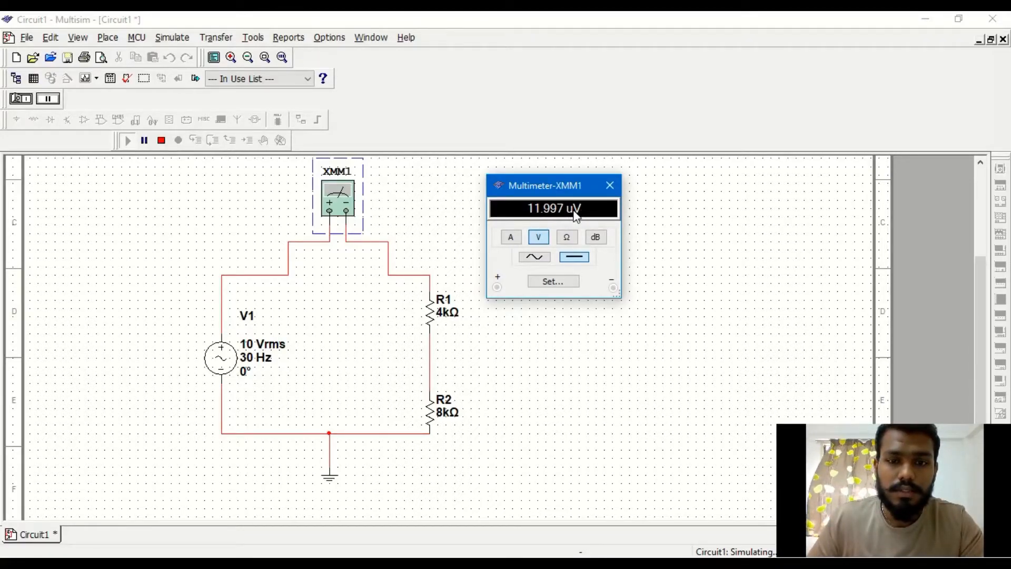
click(537, 258)
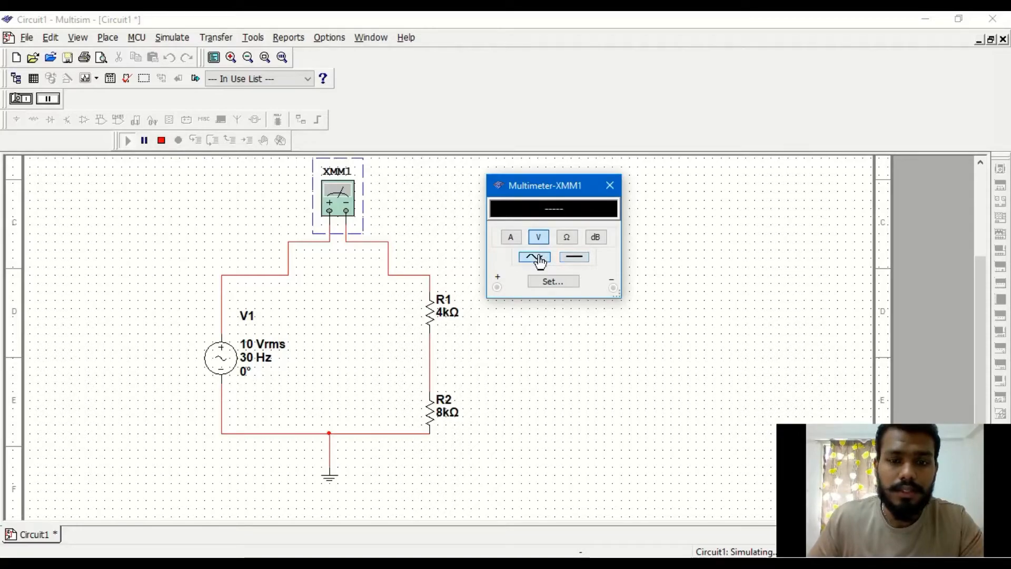
click(510, 244)
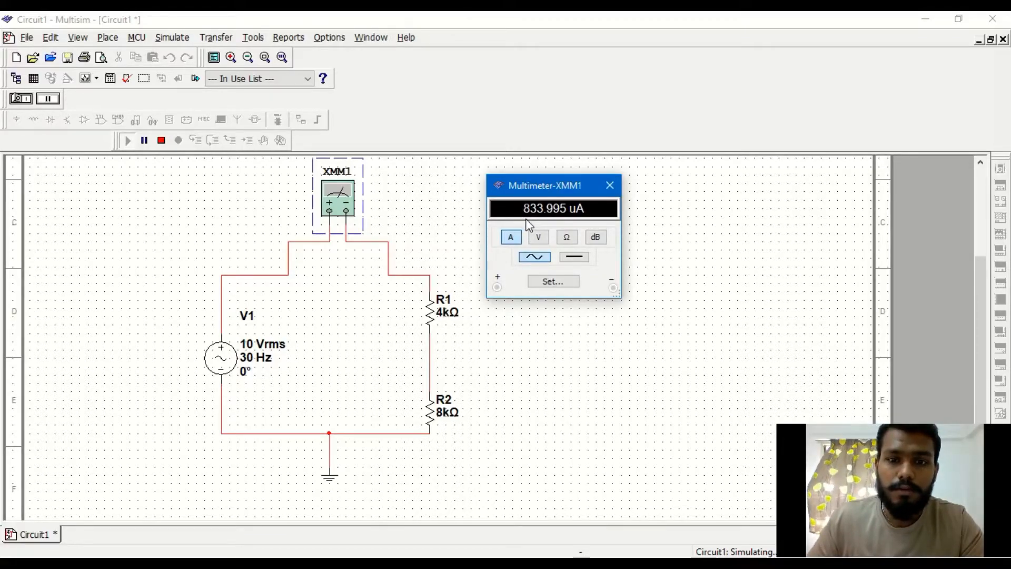
drag(550, 198, 496, 174)
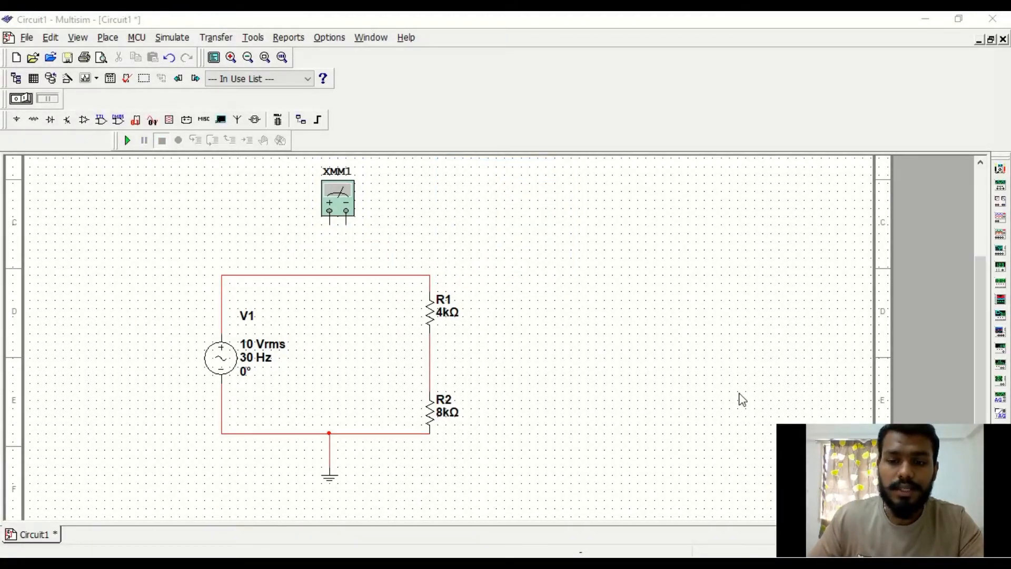
- Replace the AC source V1 with a single 12 V DC source beside the resistors
click(217, 359)
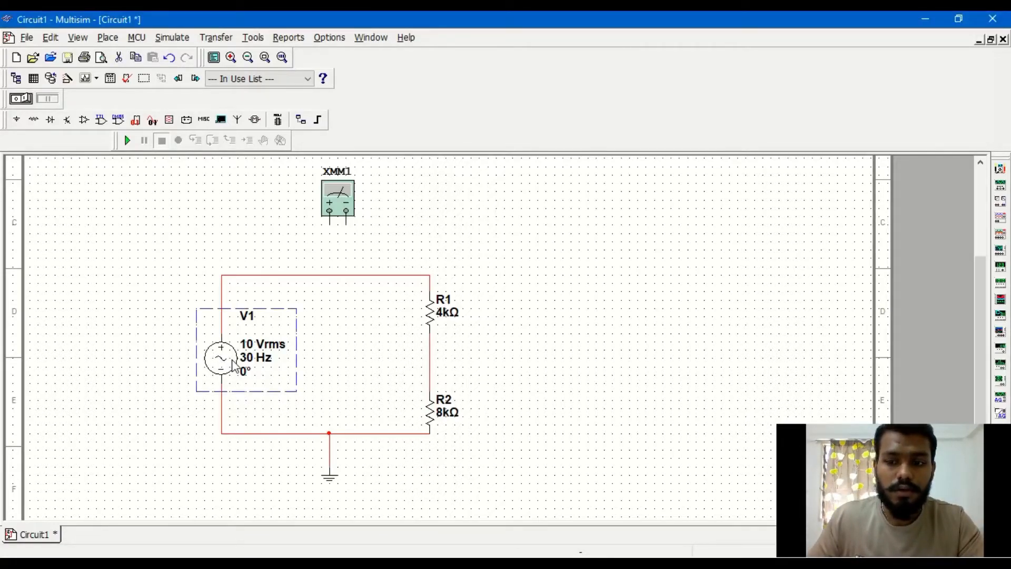
key(Delete)
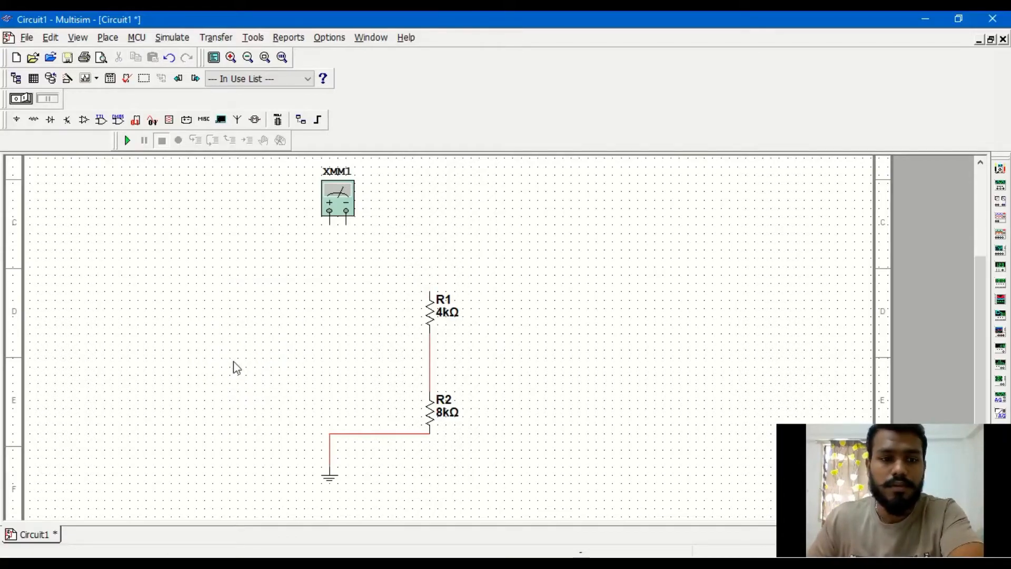
click(115, 41)
click(126, 54)
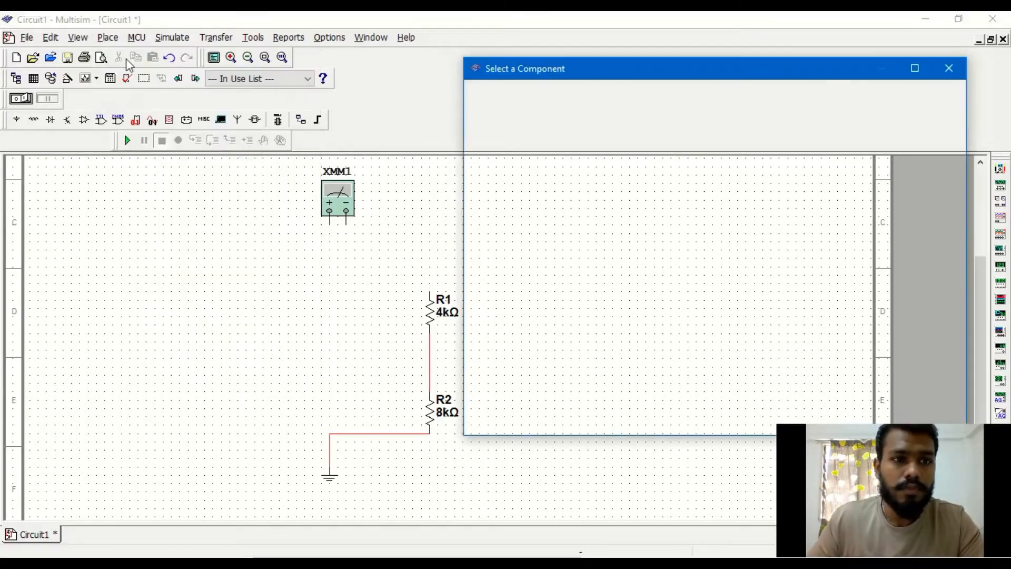
click(510, 138)
click(508, 163)
click(625, 132)
double_click(624, 133)
click(230, 358)
click(948, 95)
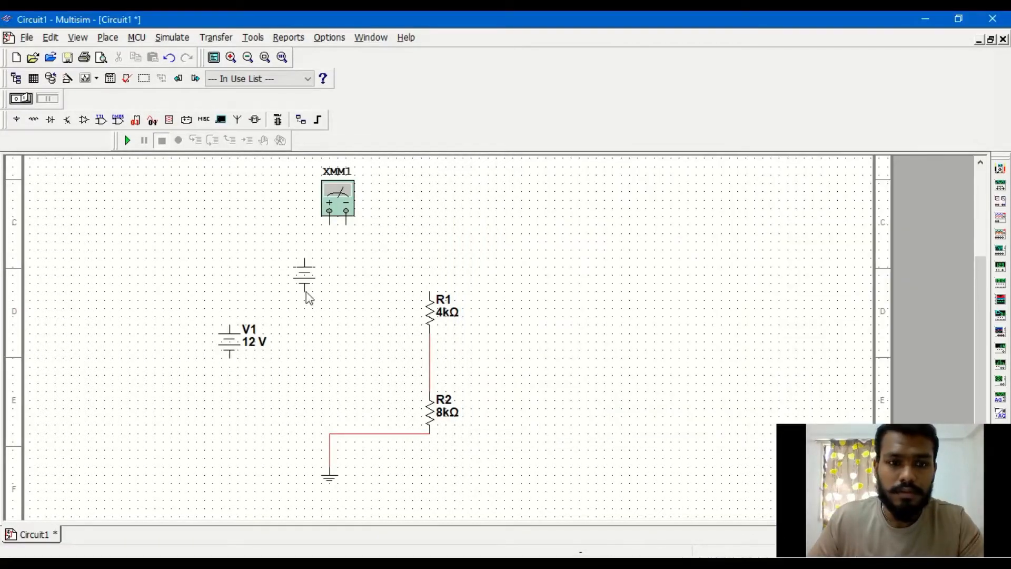
key(Escape)
key(Escape)
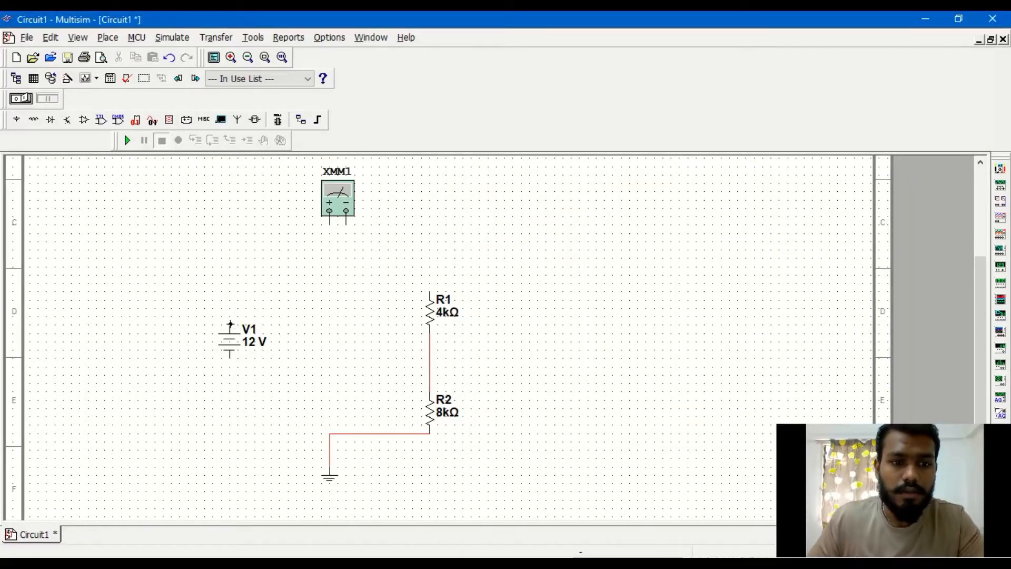
- Wire the DC source's positive terminal to the upper end of R1 and its negative terminal to the grounded wire
click(428, 288)
click(229, 356)
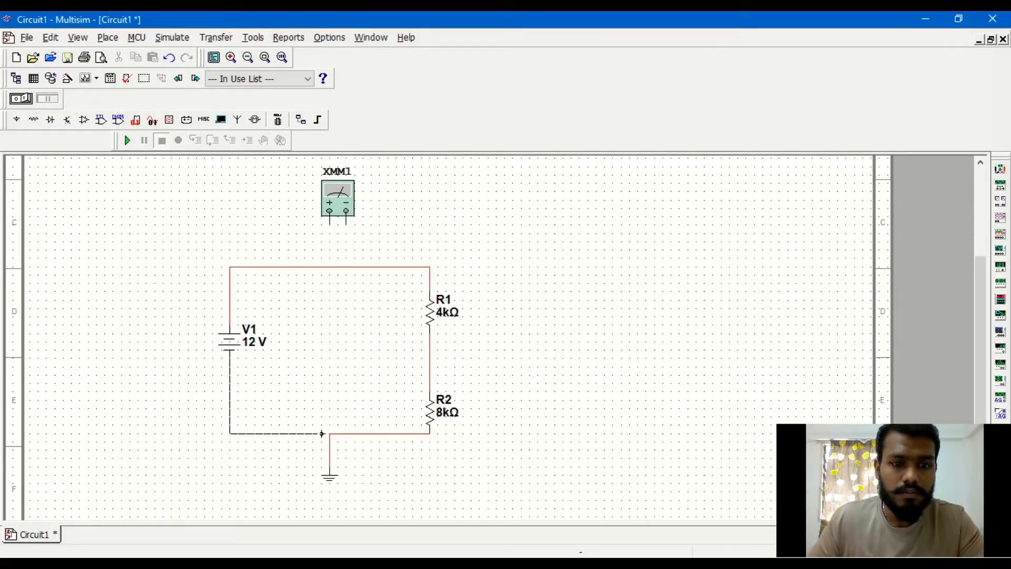
click(329, 433)
drag(329, 203, 404, 212)
click(234, 343)
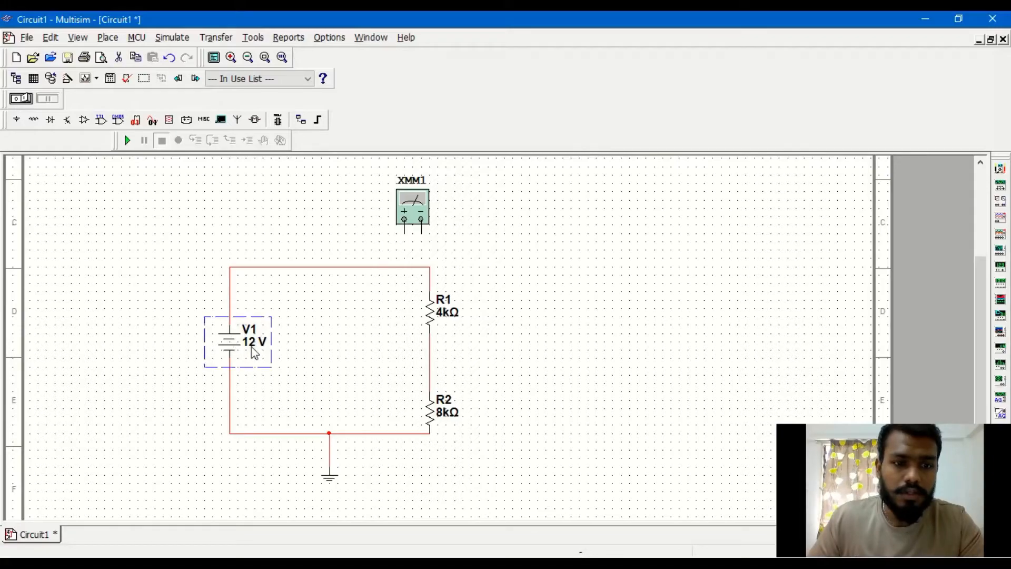
double_click(254, 348)
click(550, 190)
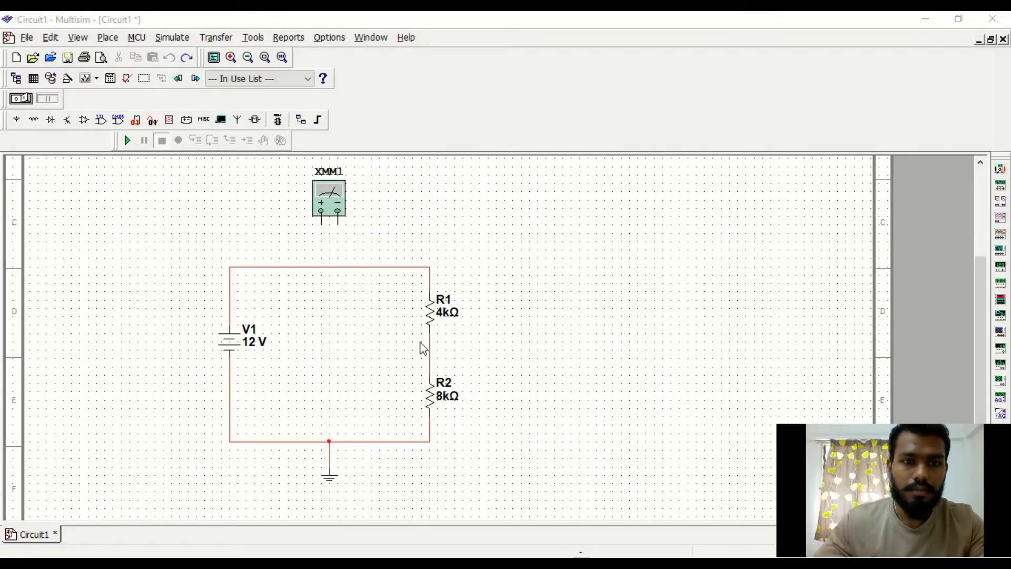
- Reposition XMM1 slightly and insert it in series between the DC source and R1, deleting the upper wire segment that bypasses it
drag(322, 205, 331, 213)
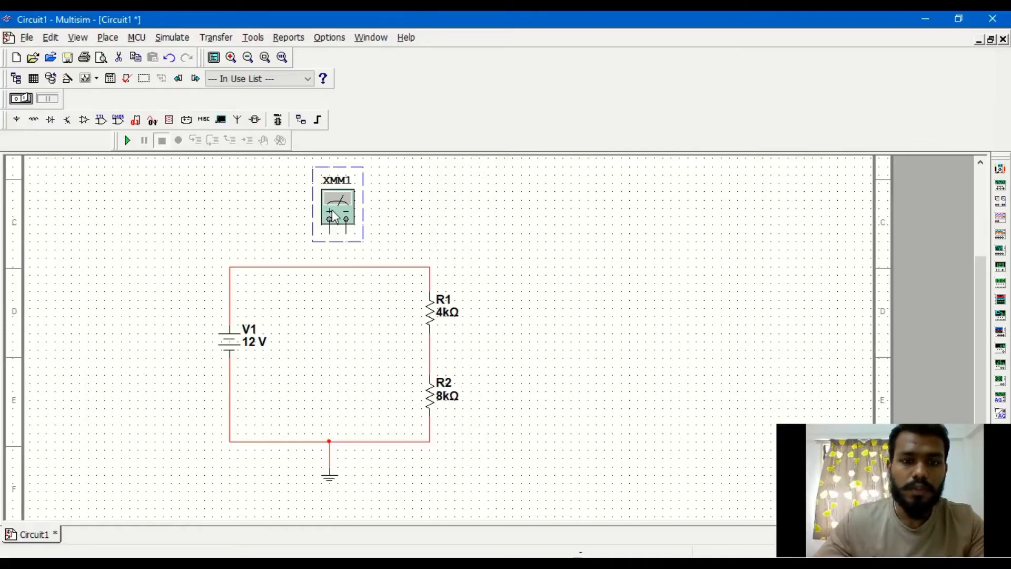
click(329, 233)
click(297, 264)
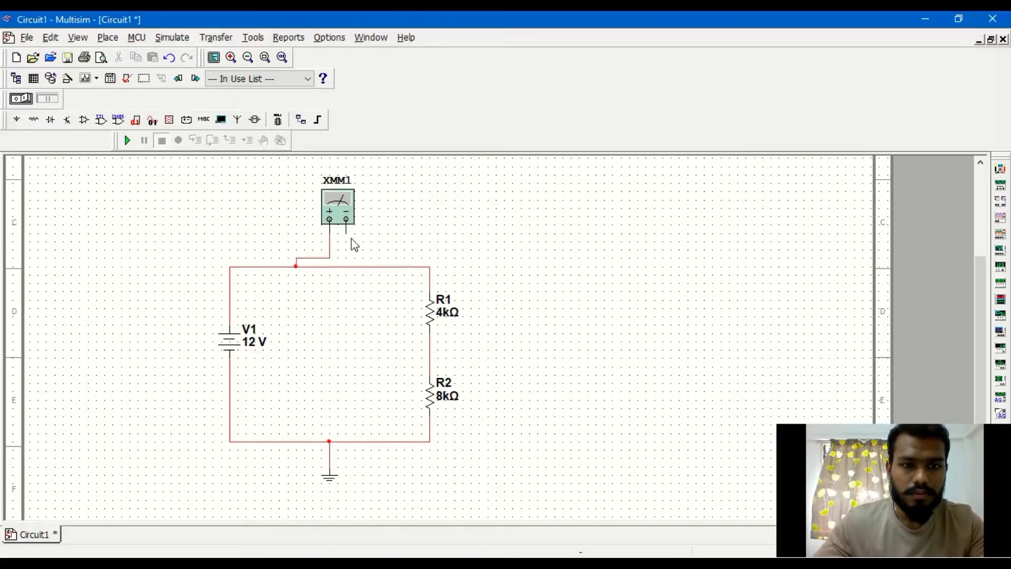
click(379, 265)
click(352, 266)
key(Delete)
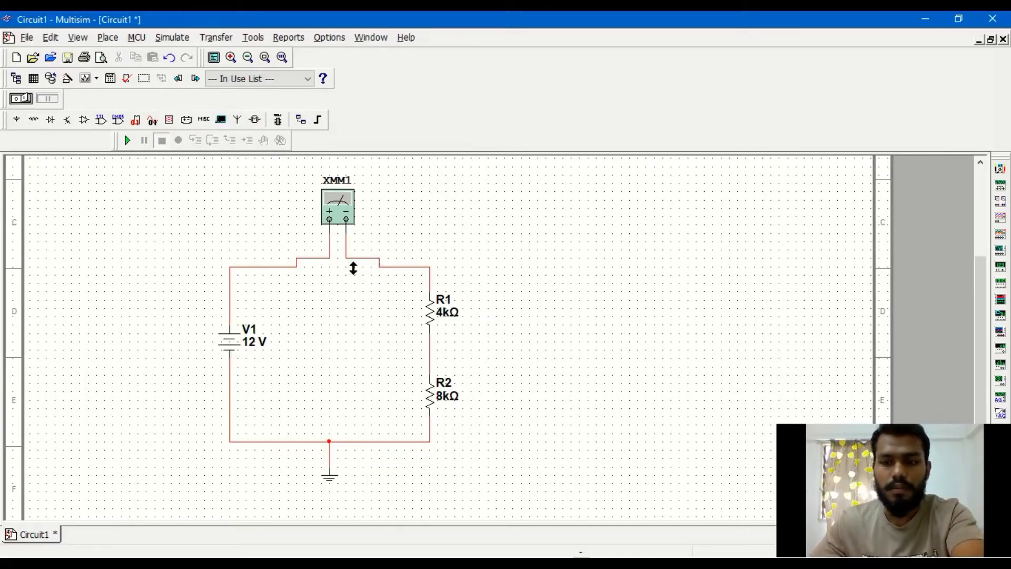
- Run the simulation, measure the DC current through the series resistors with XMM1, and close the multimeter window
click(338, 212)
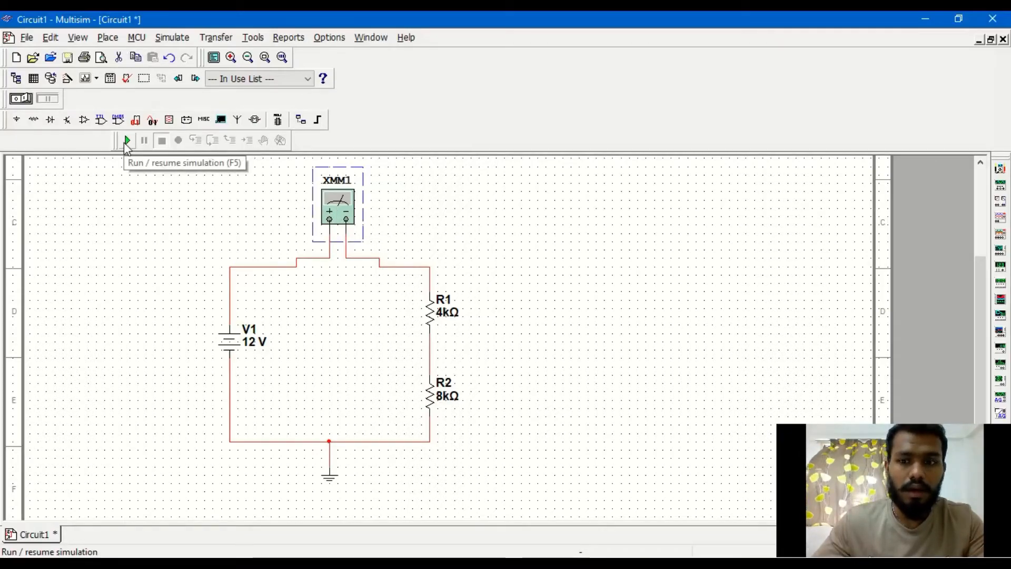
click(125, 141)
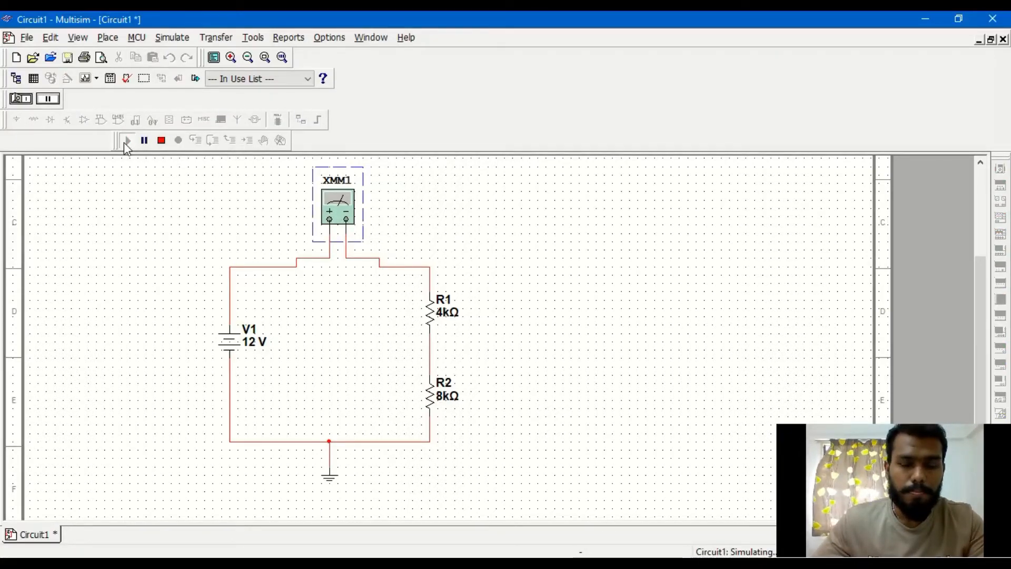
double_click(337, 212)
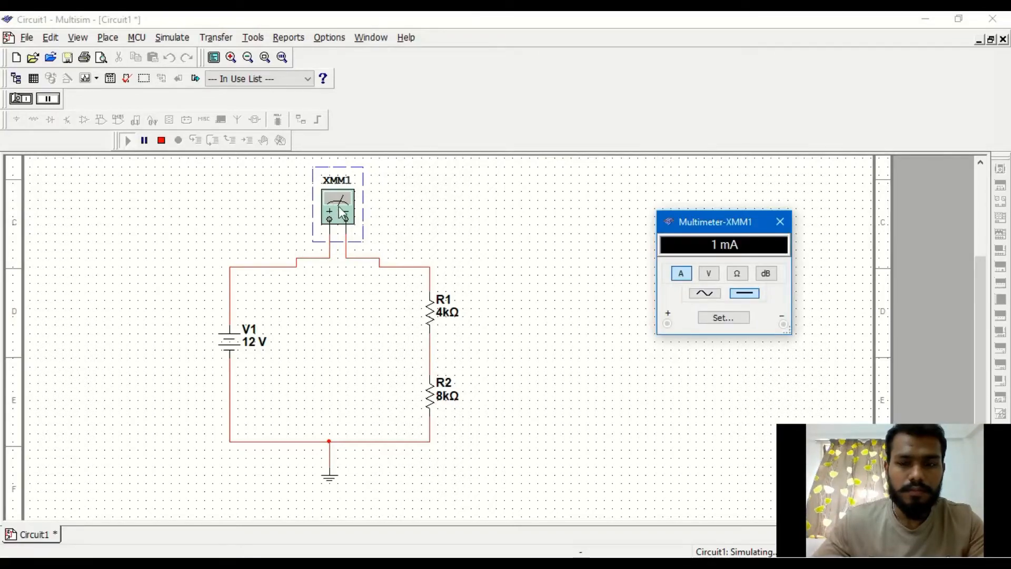
drag(722, 222, 649, 218)
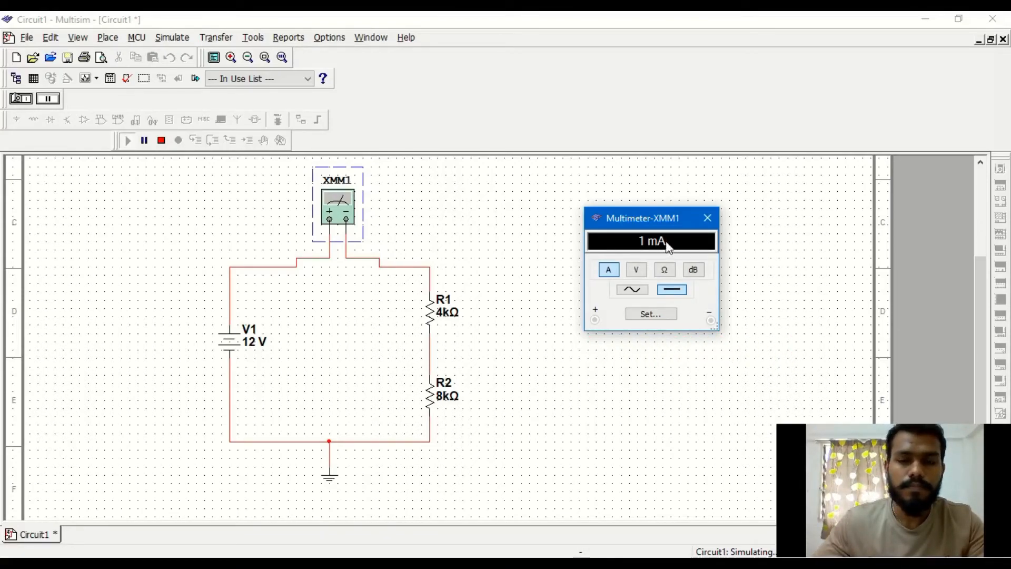
click(705, 225)
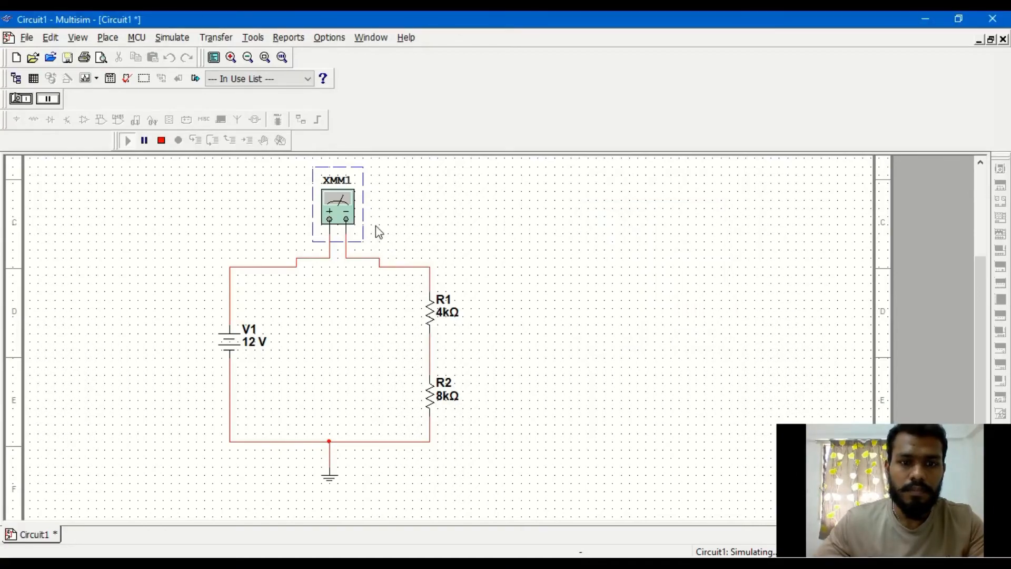